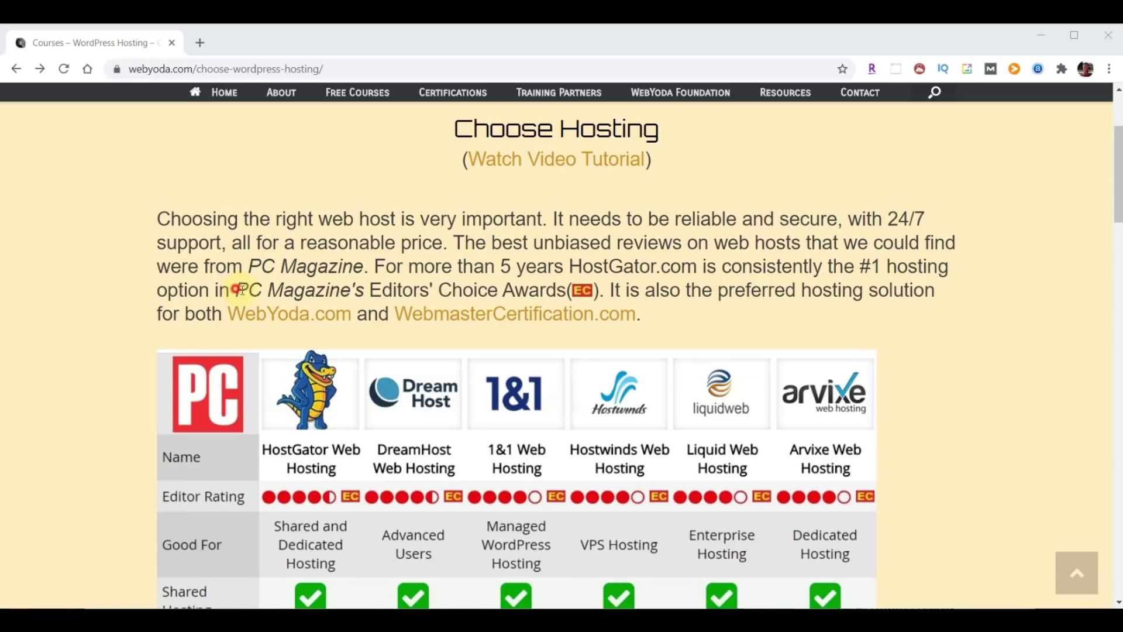
# Highlight the PC Magazine Editors' Choice mention on the WebYoda website.
pyautogui.moveTo(236, 289); pyautogui.dragTo(570, 291)
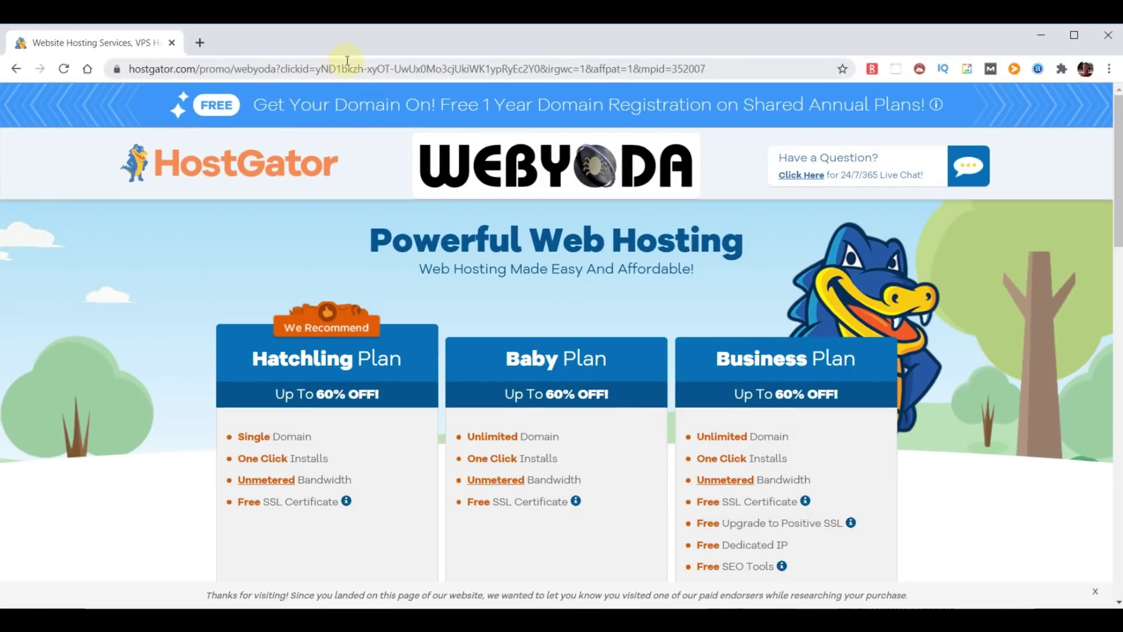
pyautogui.click(496, 104)
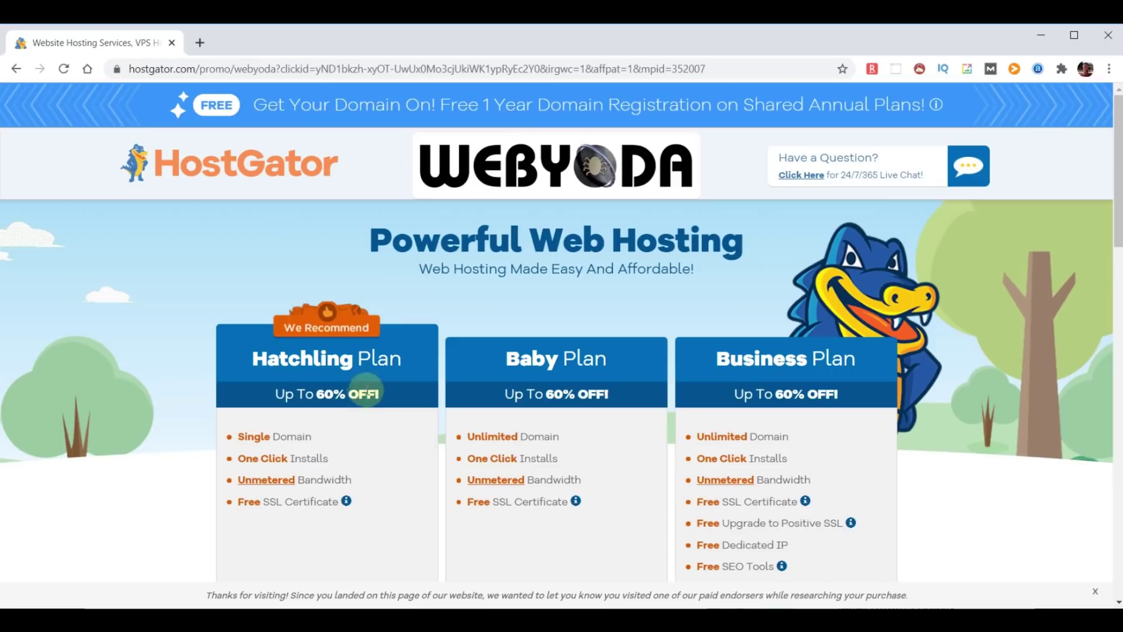
pyautogui.scroll(-1, 375, 395)
pyautogui.scroll(-1, 375, 399)
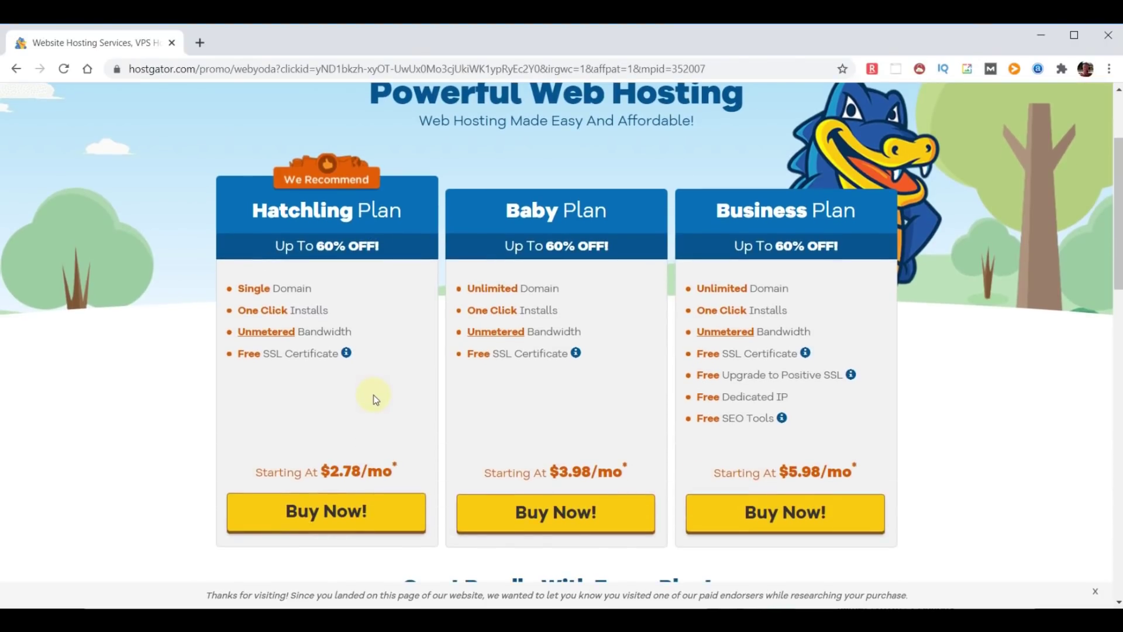
pyautogui.moveTo(333, 318); pyautogui.dragTo(241, 311)
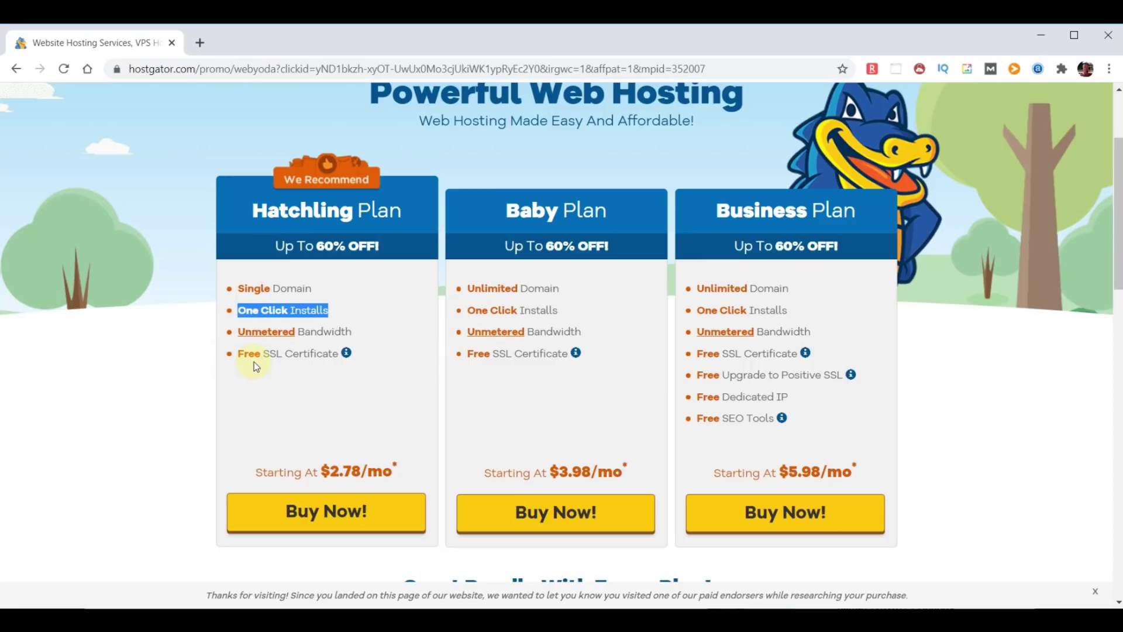
pyautogui.moveTo(359, 334); pyautogui.dragTo(235, 329)
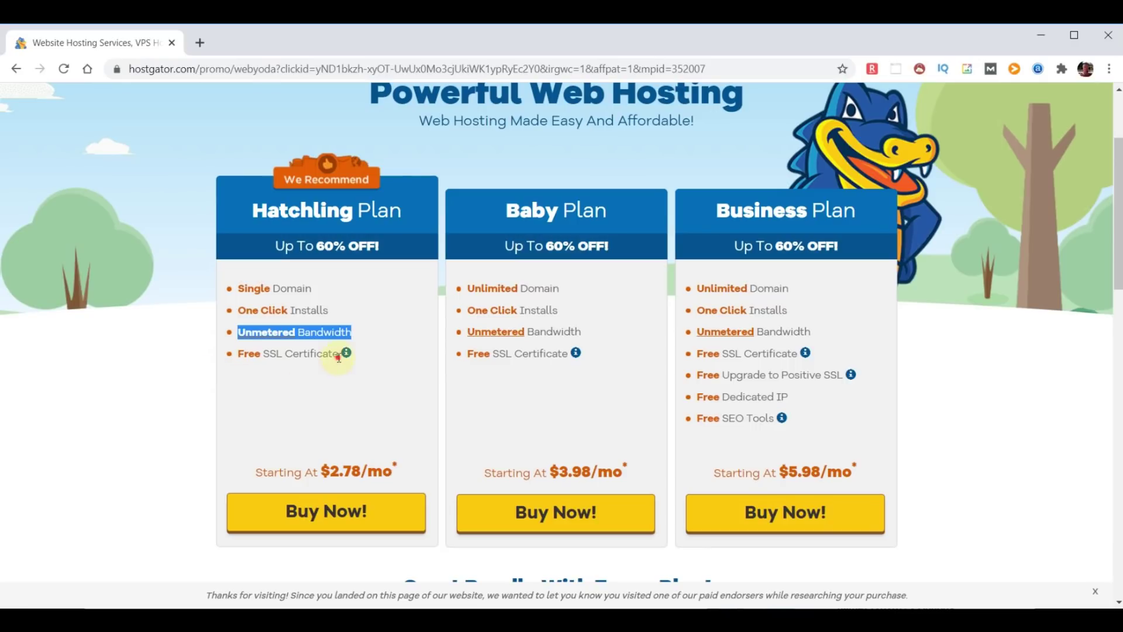
pyautogui.moveTo(338, 353); pyautogui.dragTo(237, 354)
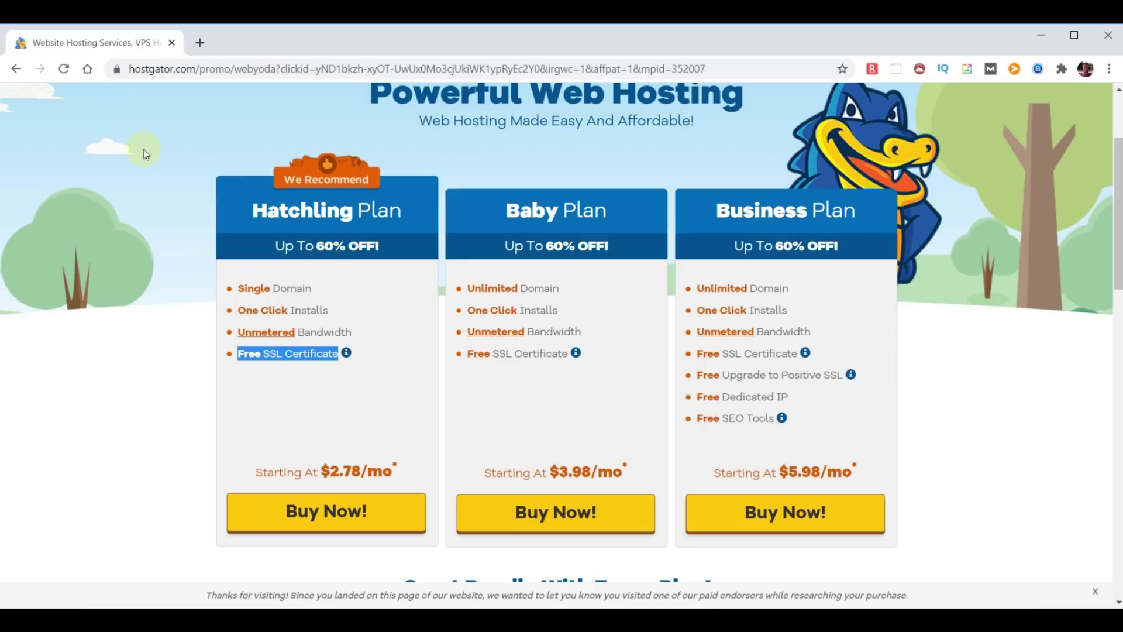
pyautogui.click(254, 210)
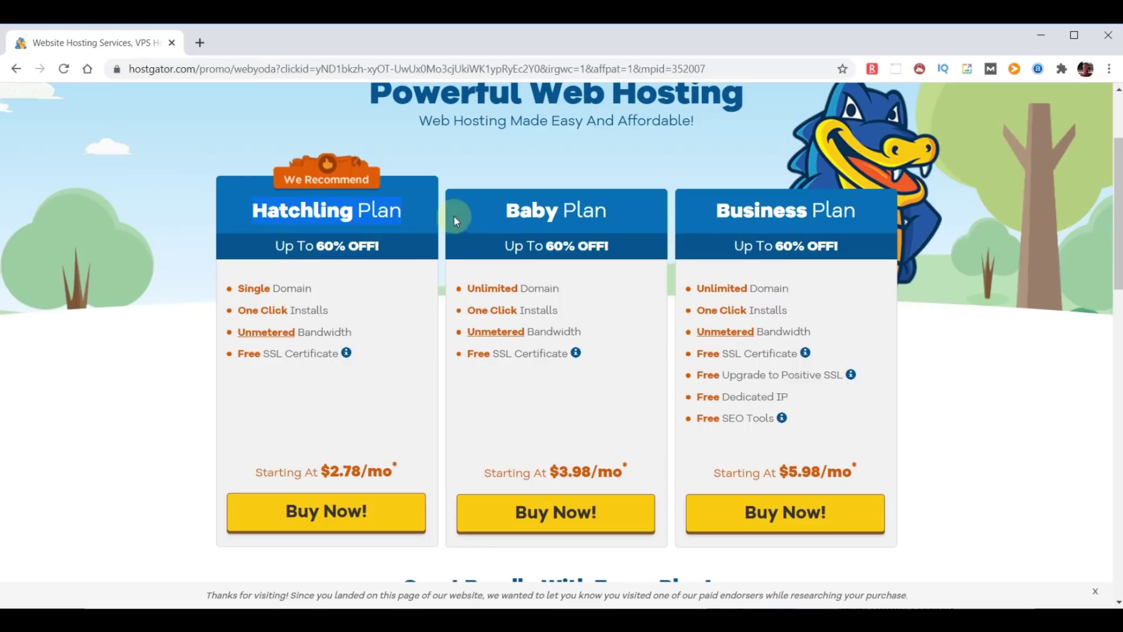
pyautogui.moveTo(500, 212); pyautogui.dragTo(603, 211)
pyautogui.moveTo(703, 223); pyautogui.dragTo(870, 237)
# Buy the Hatchling plan and search for choosemydomainname.com as its free domain.
pyautogui.click(327, 513)
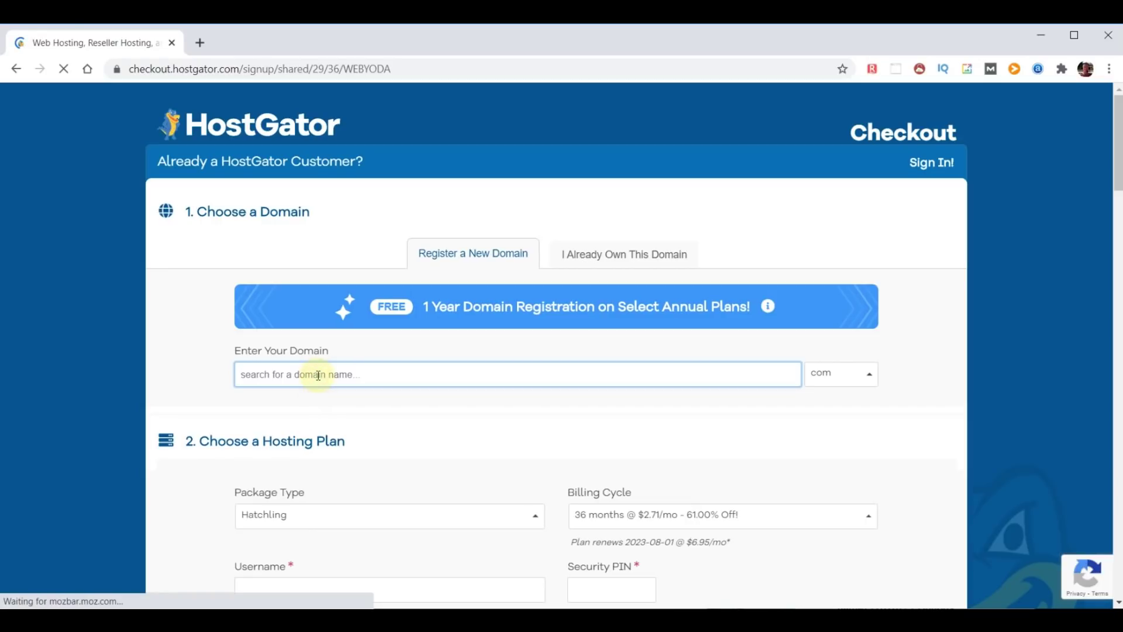
pyautogui.write('choosemy')
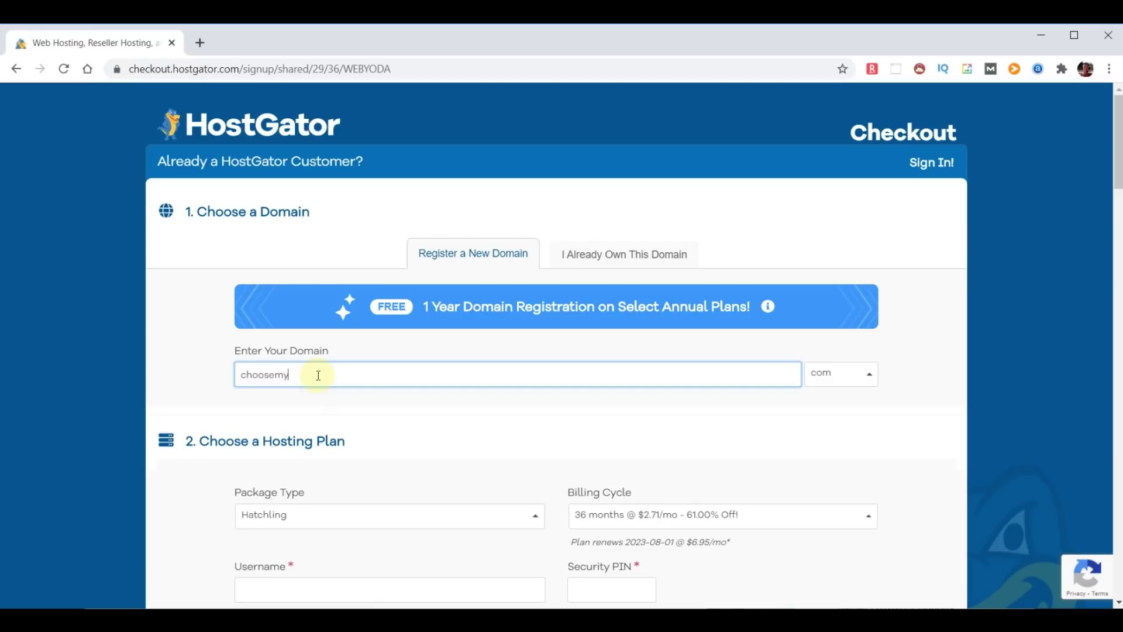
pyautogui.write('domainname')
pyautogui.click(916, 375)
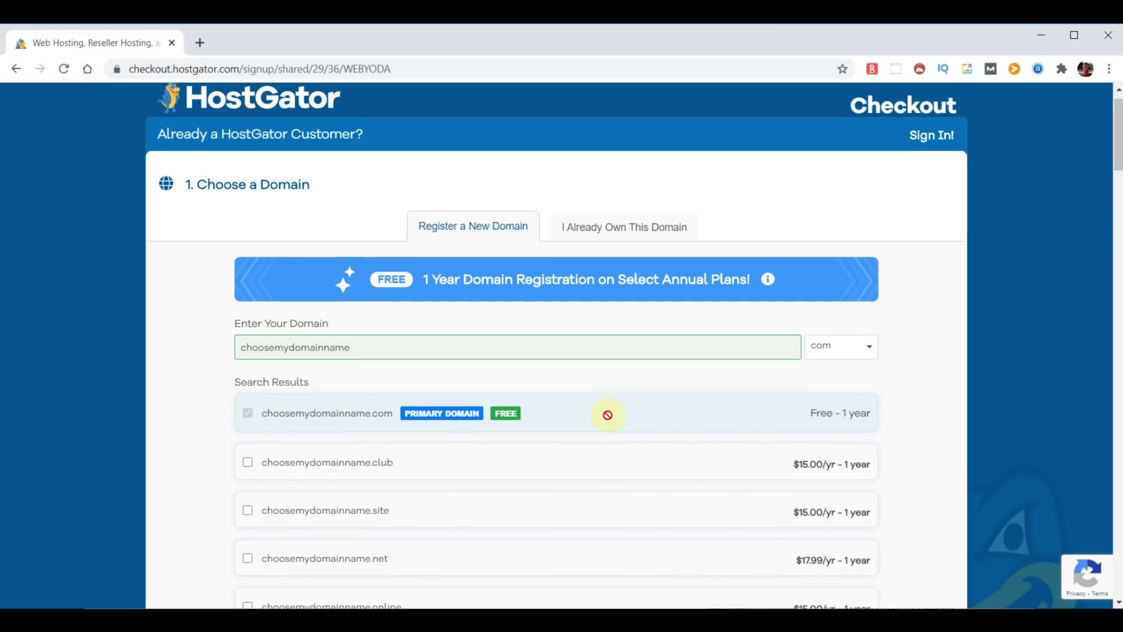
pyautogui.scroll(-7, 604, 414)
pyautogui.scroll(-6, 606, 421)
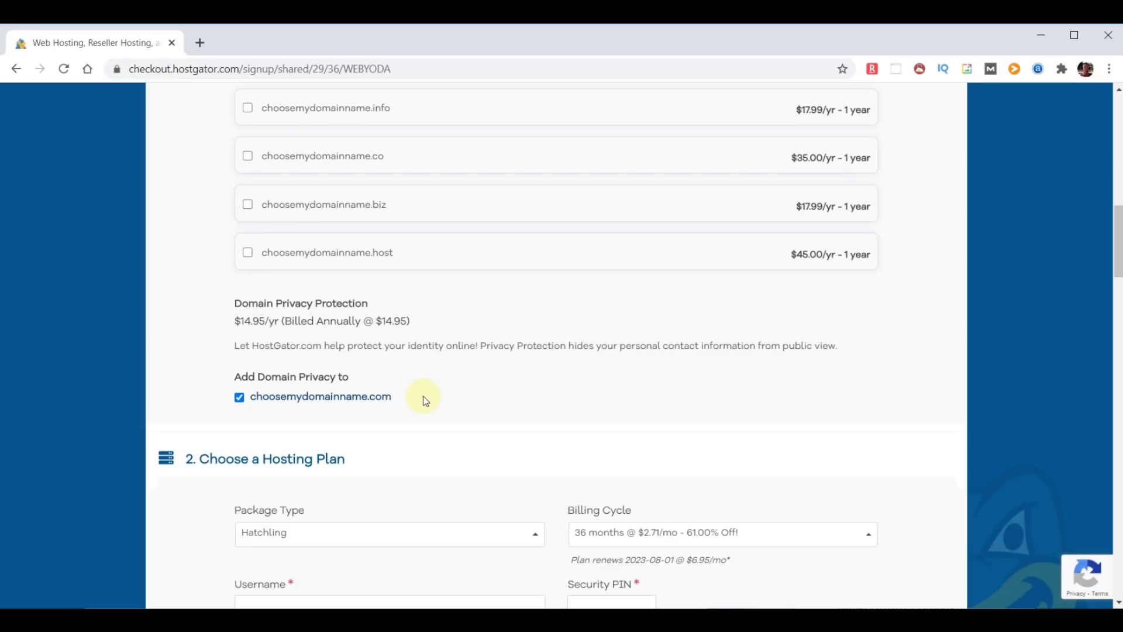
# Remove Domain Privacy Protection and set the billing cycle to 12 months.
pyautogui.click(240, 397)
pyautogui.scroll(-5, 622, 387)
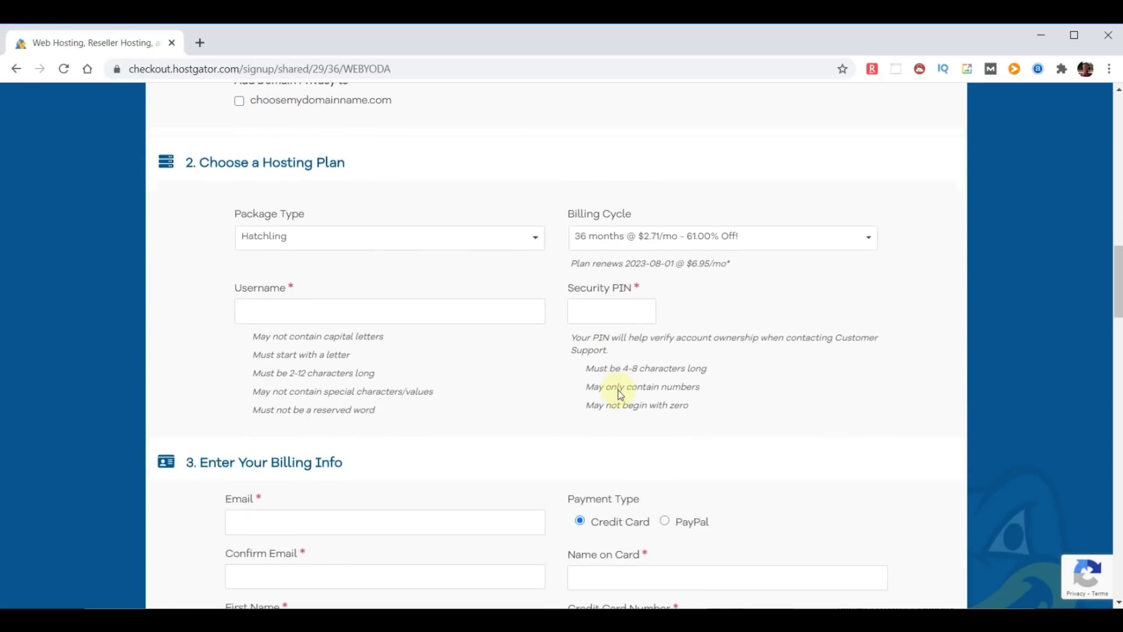
pyautogui.click(869, 240)
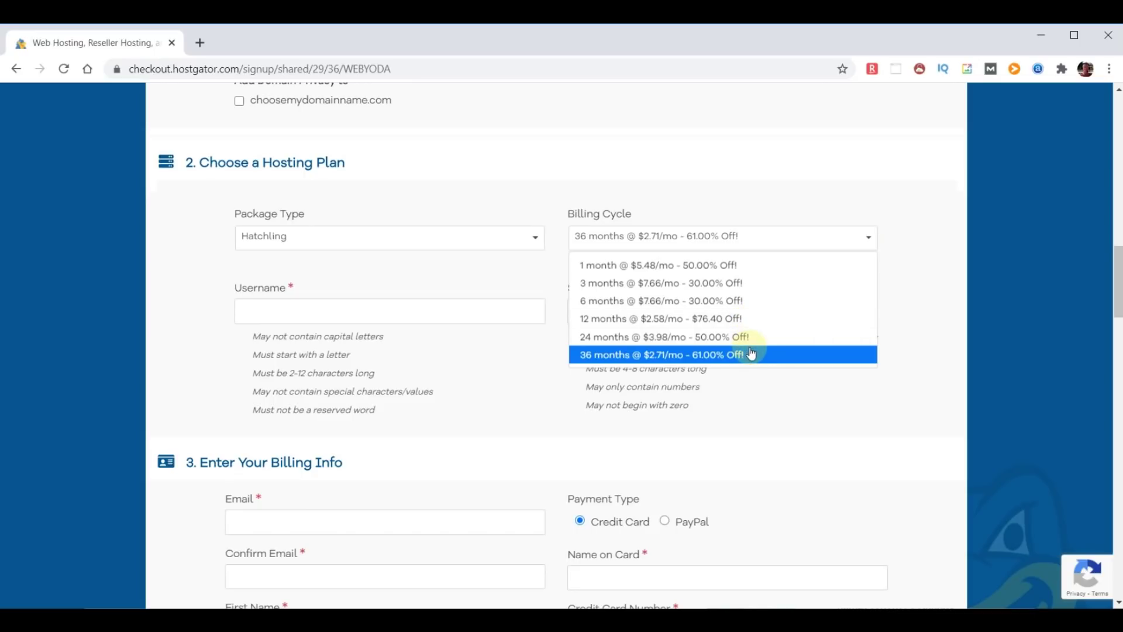
pyautogui.click(731, 319)
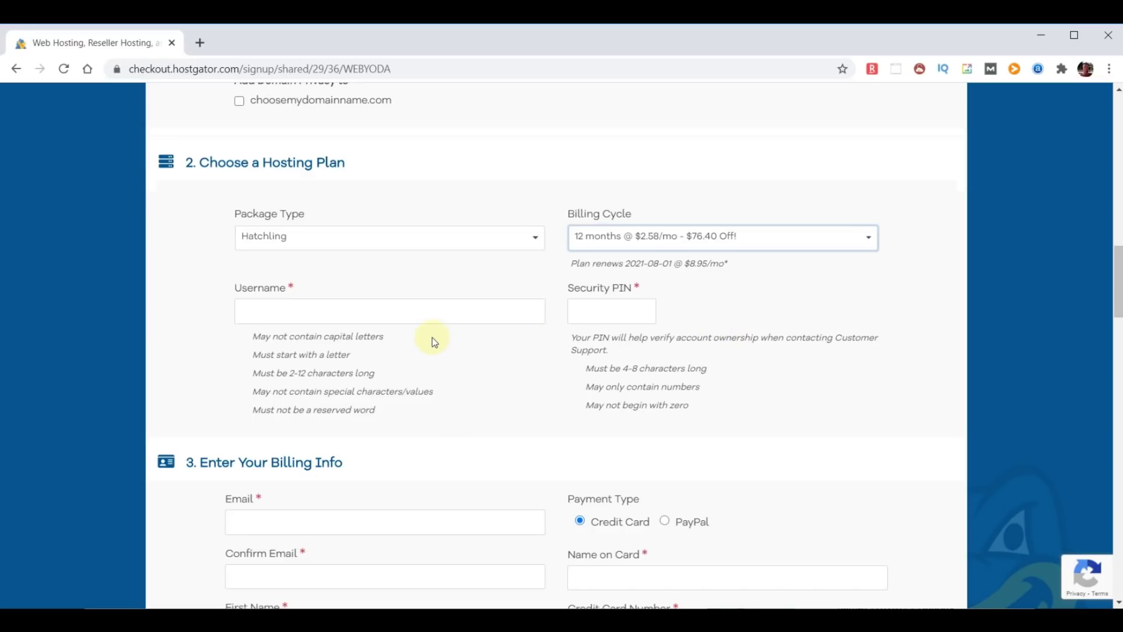
pyautogui.click(344, 313)
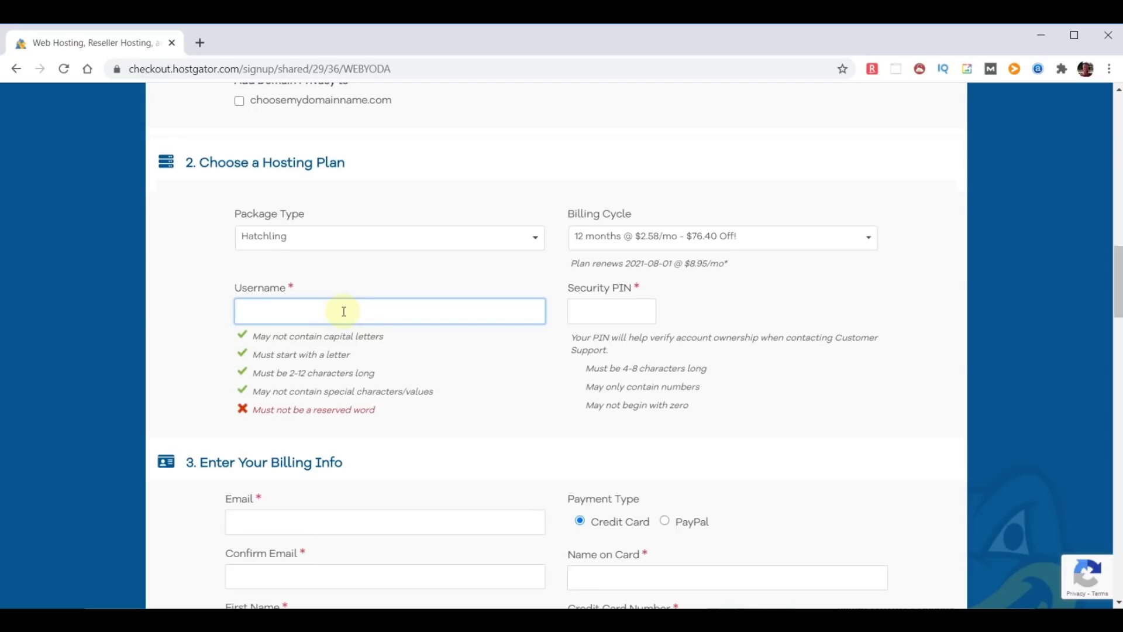
pyautogui.write('adminyoda')
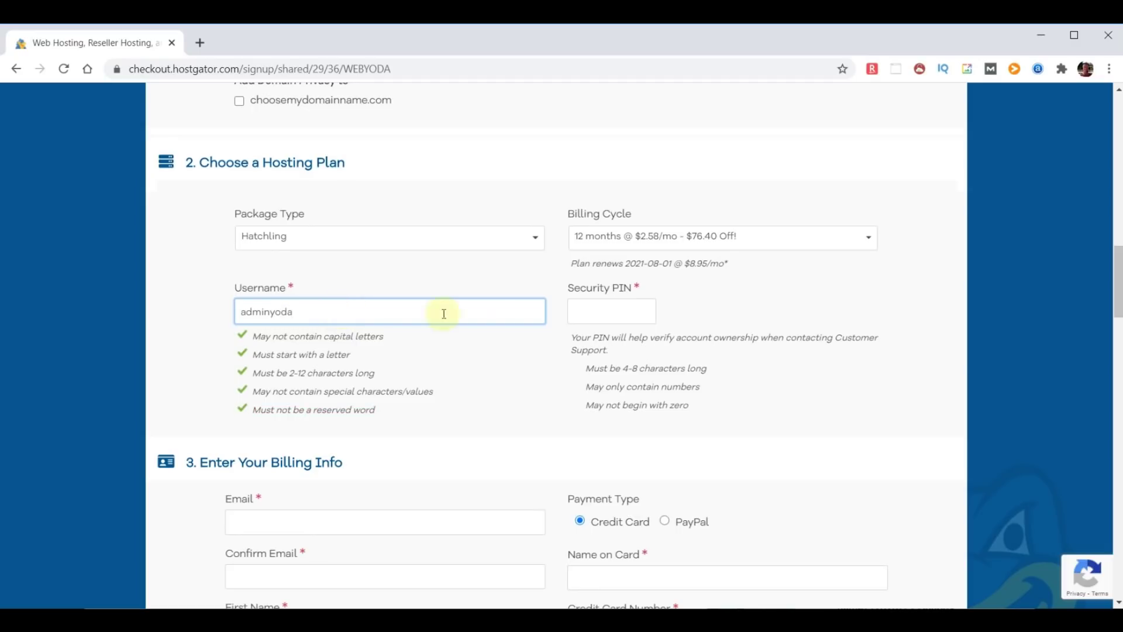
pyautogui.click(597, 310)
pyautogui.write('1234')
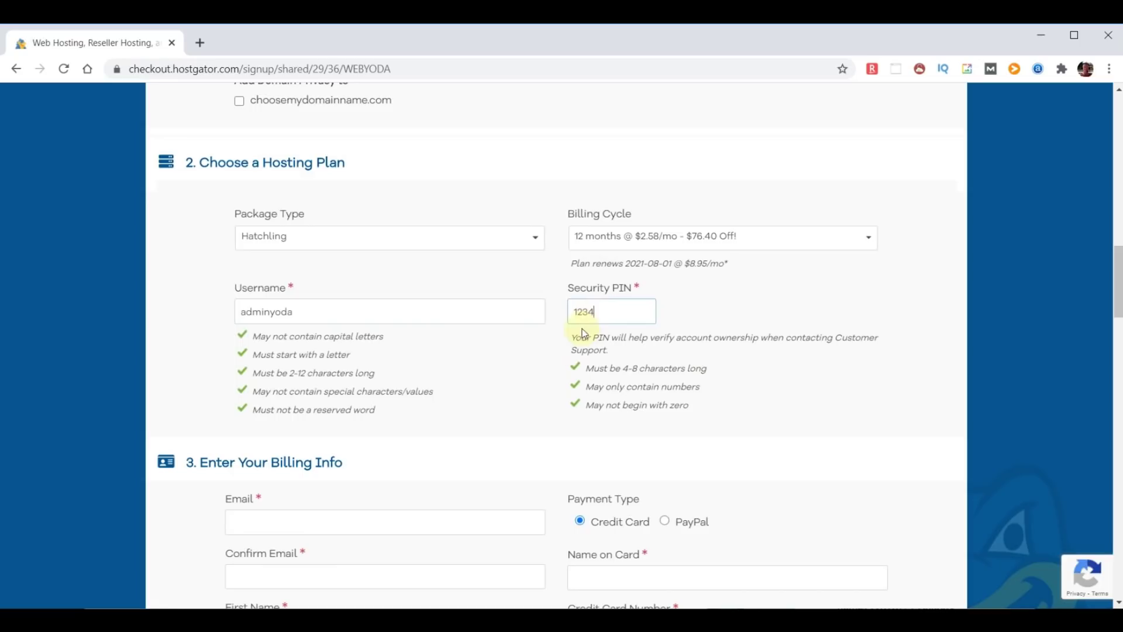
pyautogui.scroll(-15, 509, 432)
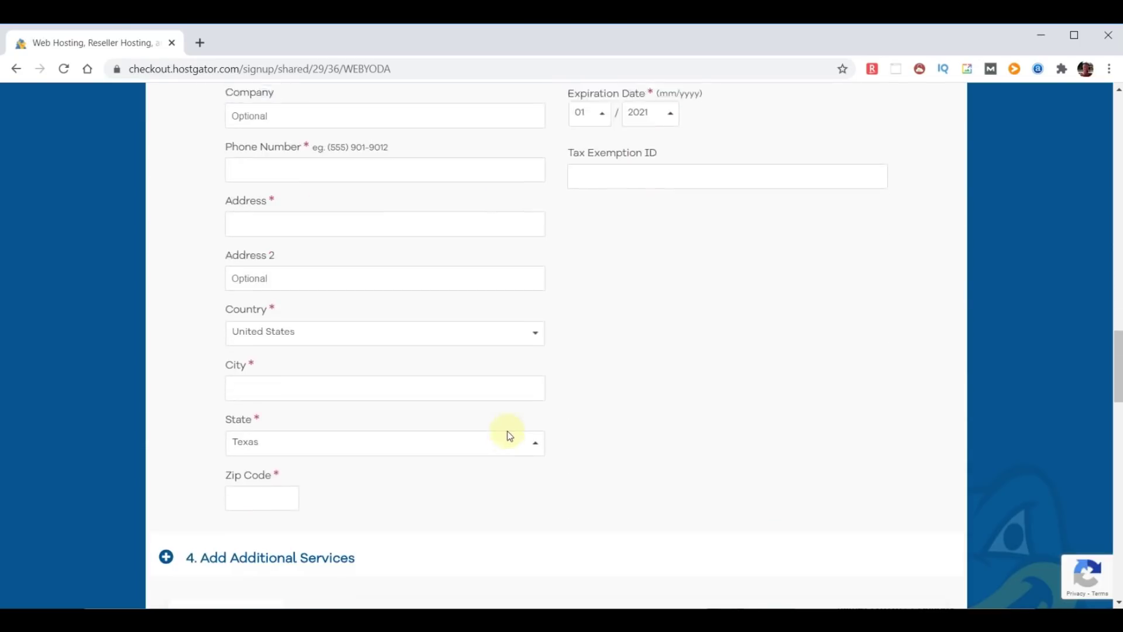
# Uncheck the SiteLock Essentials and Site Backup add-ons under Additional Services.
pyautogui.scroll(-4, 507, 430)
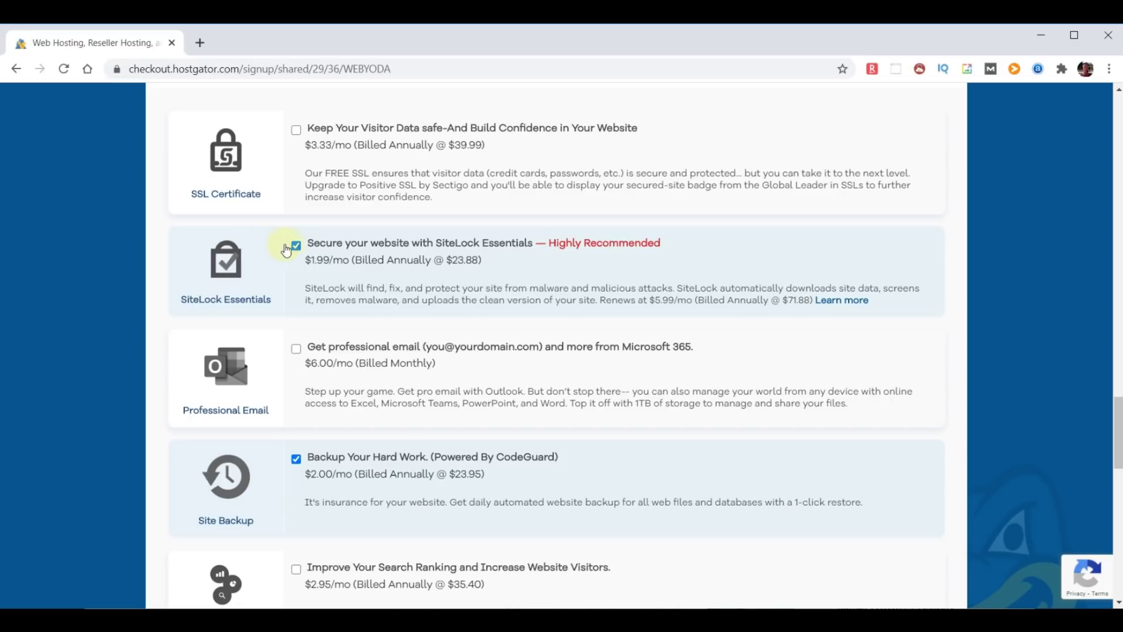
pyautogui.click(295, 245)
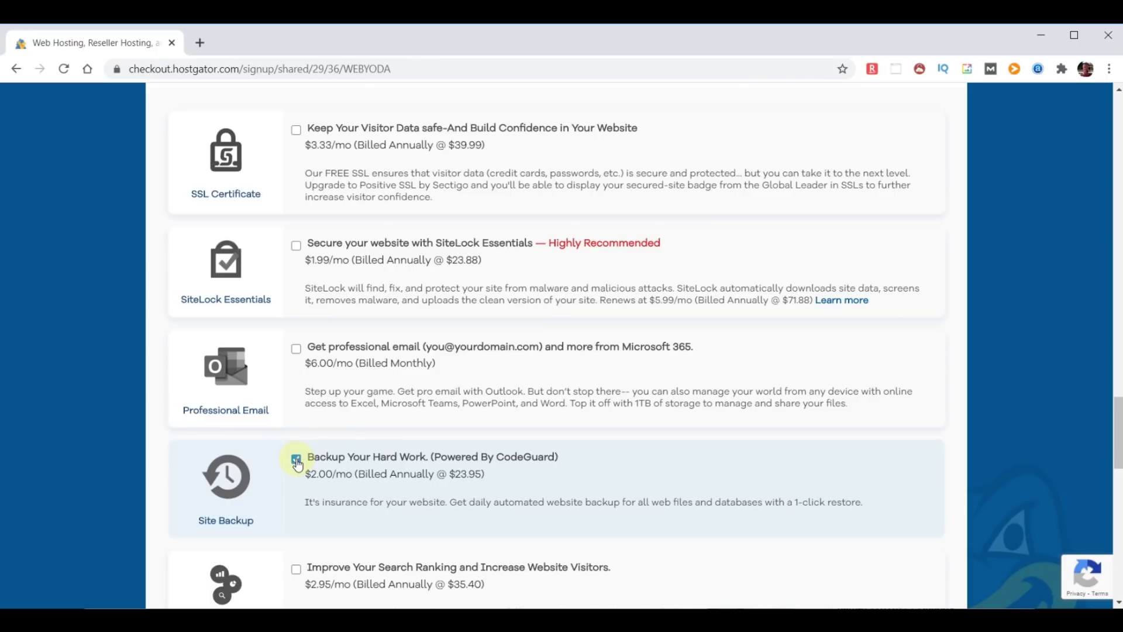
pyautogui.click(296, 462)
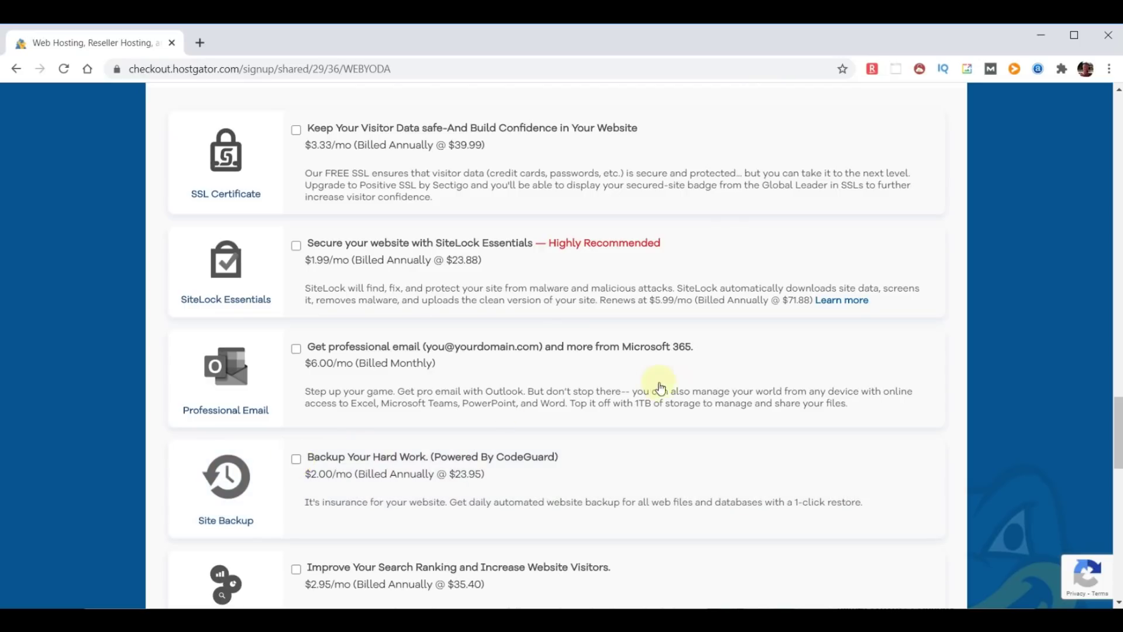
pyautogui.scroll(-1, 655, 386)
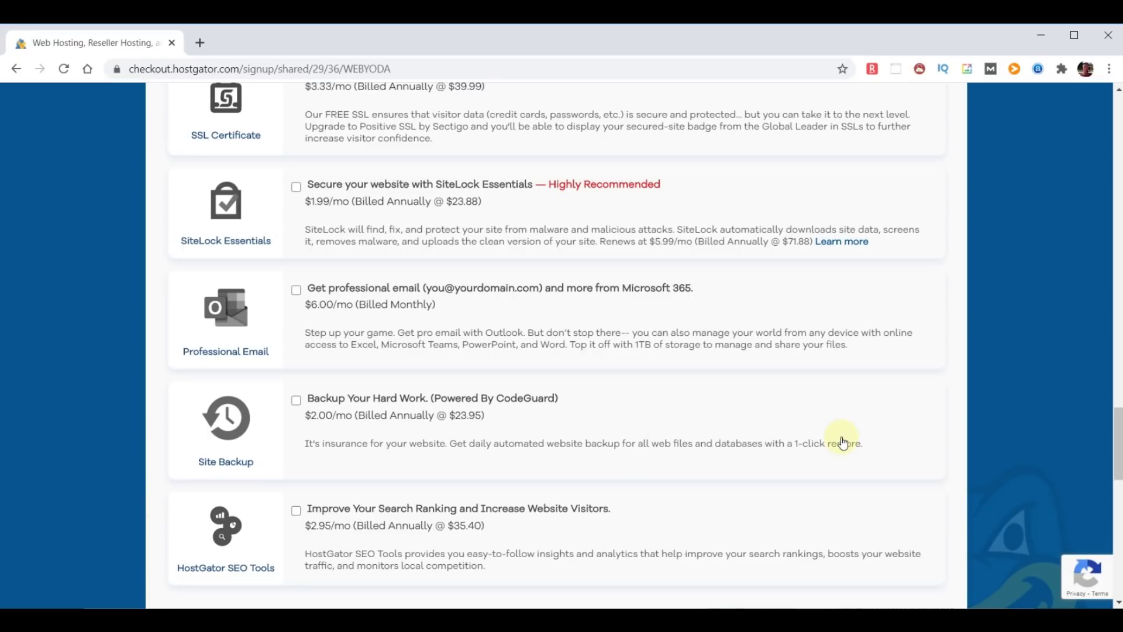
pyautogui.scroll(-6, 842, 443)
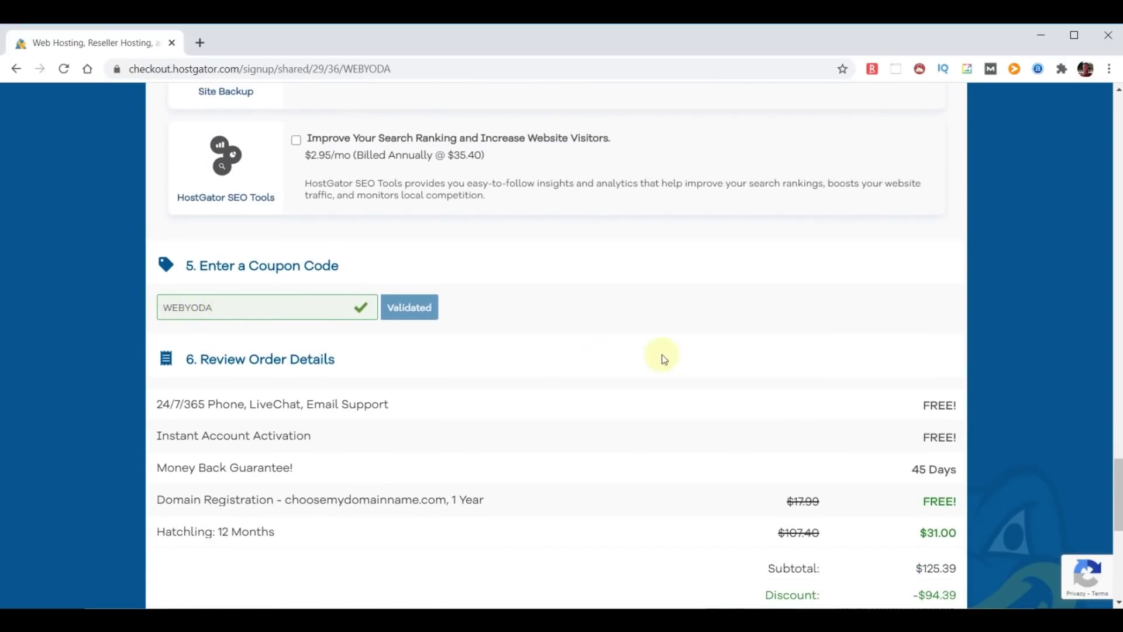
# Highlight the free domain registration and Money Back Guarantee lines in the order details.
pyautogui.scroll(-2, 677, 376)
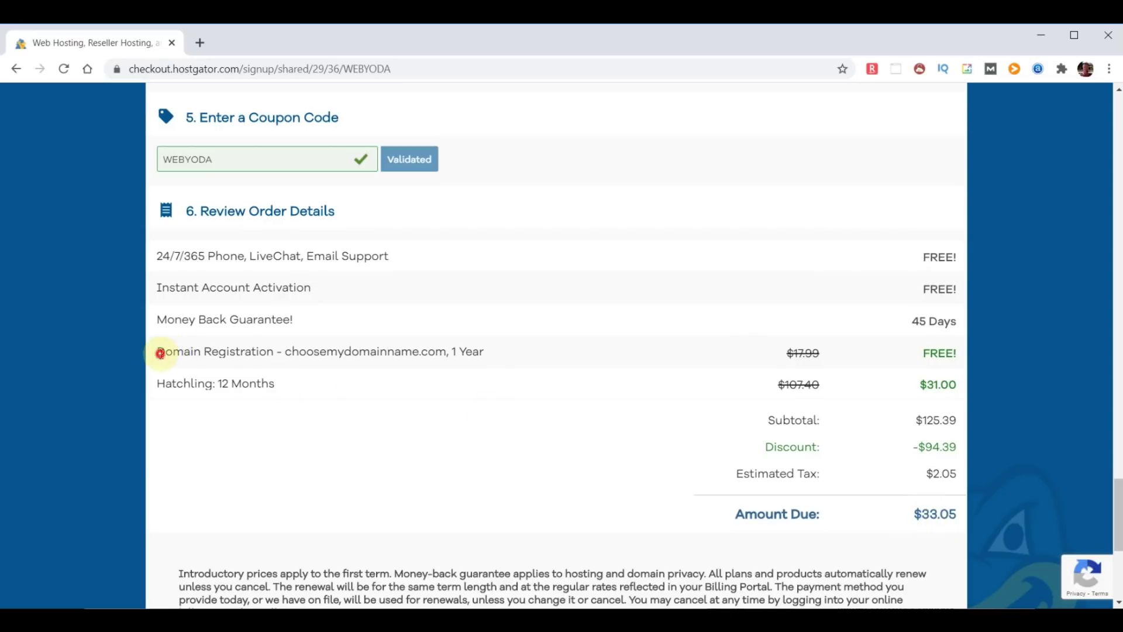
pyautogui.moveTo(157, 352); pyautogui.dragTo(960, 358)
pyautogui.scroll(-1, 959, 358)
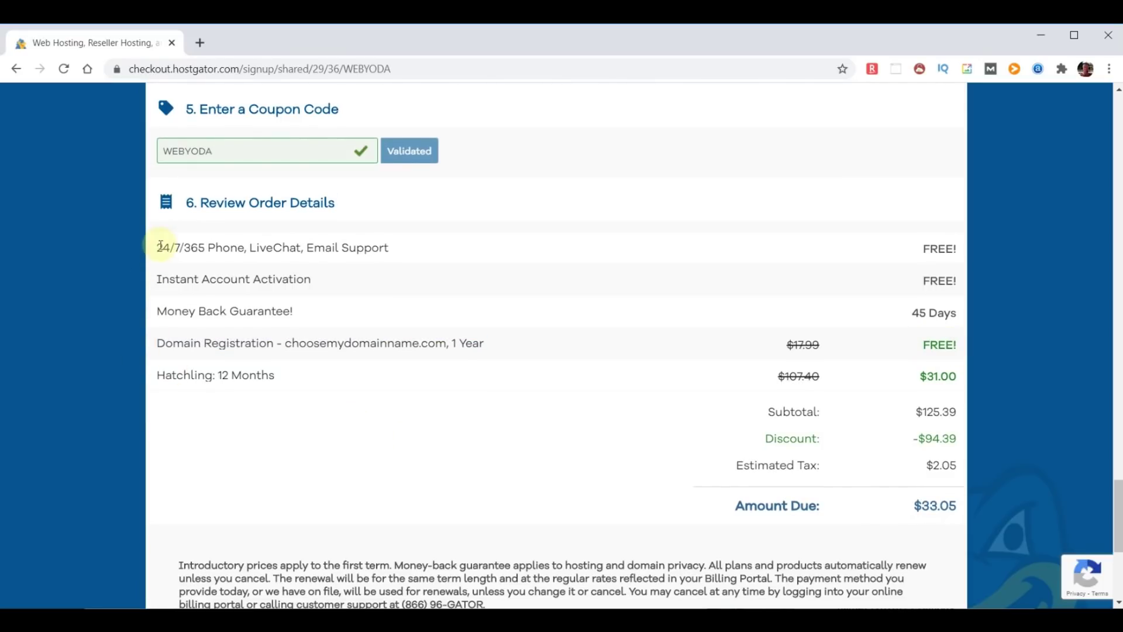
pyautogui.moveTo(157, 248); pyautogui.dragTo(414, 255)
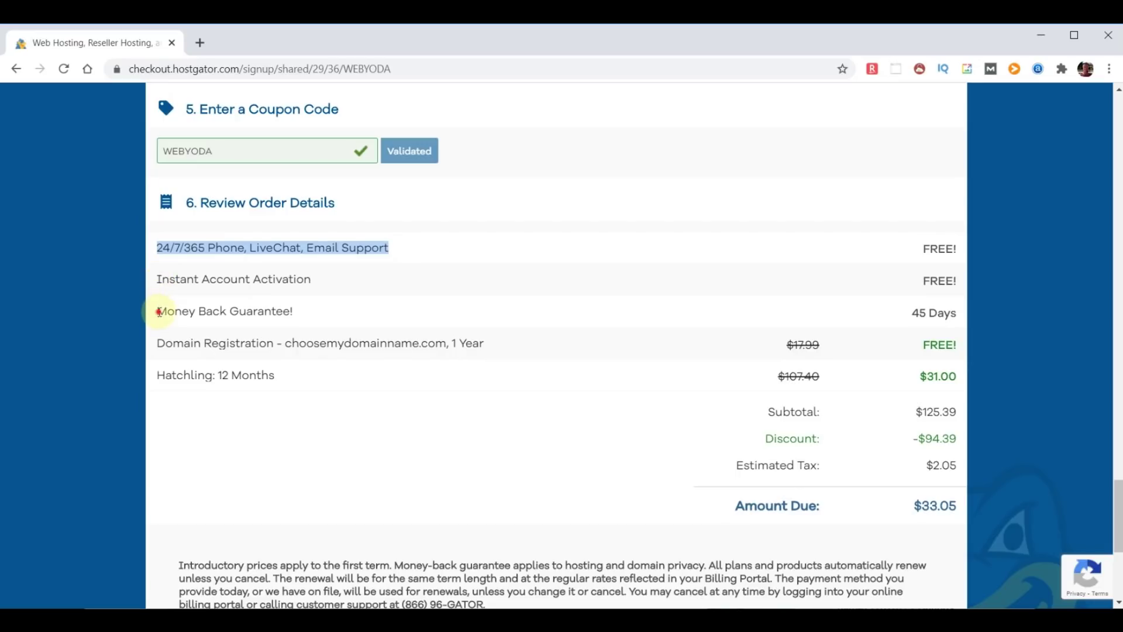
pyautogui.moveTo(157, 311); pyautogui.dragTo(349, 309)
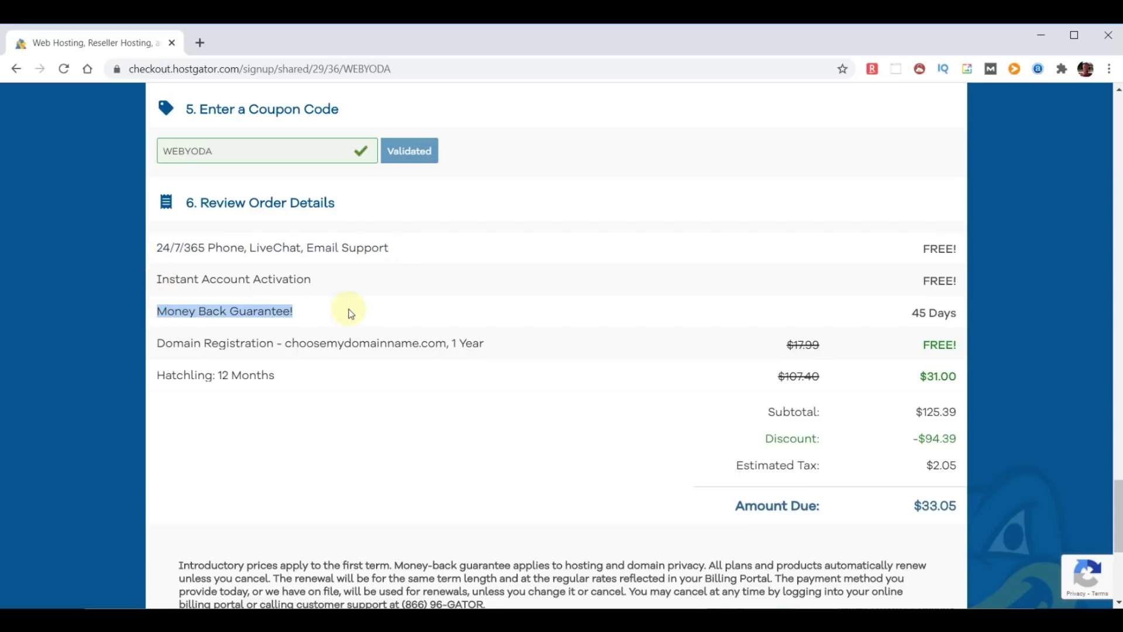
pyautogui.click(446, 377)
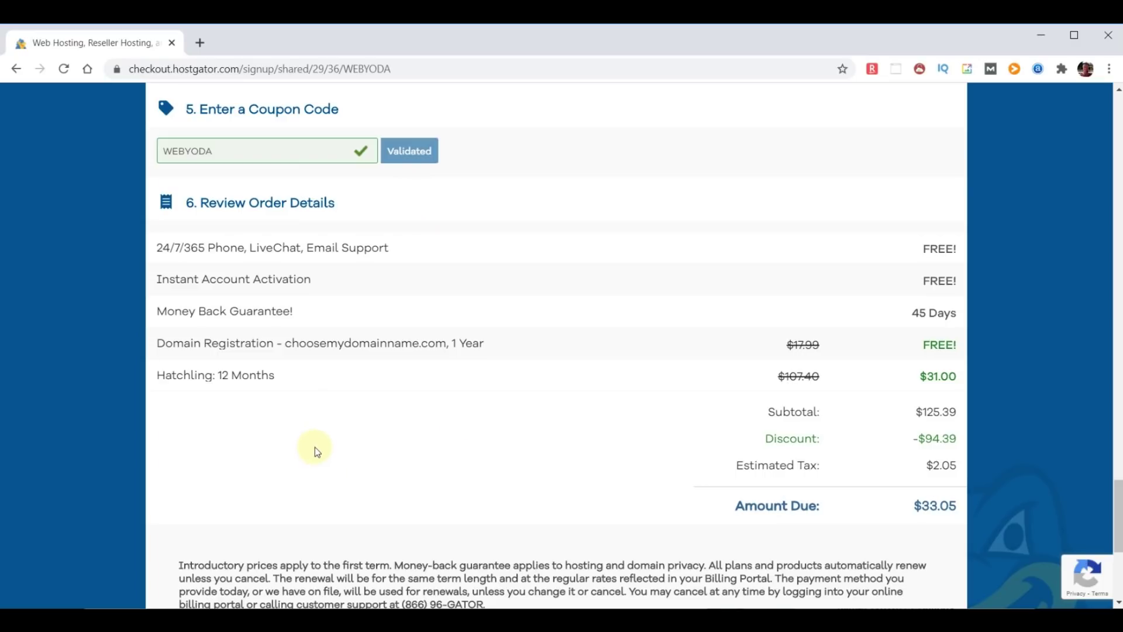
# Tick the Terms of Service checkbox and return to the top of checkout.
pyautogui.scroll(-5, 387, 432)
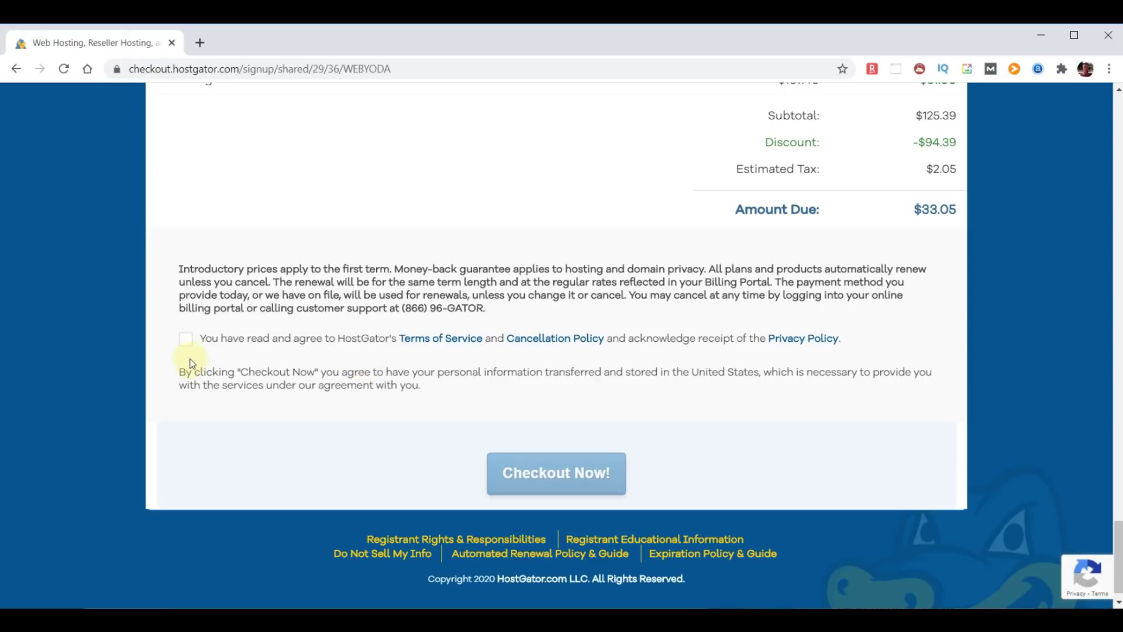
pyautogui.click(186, 339)
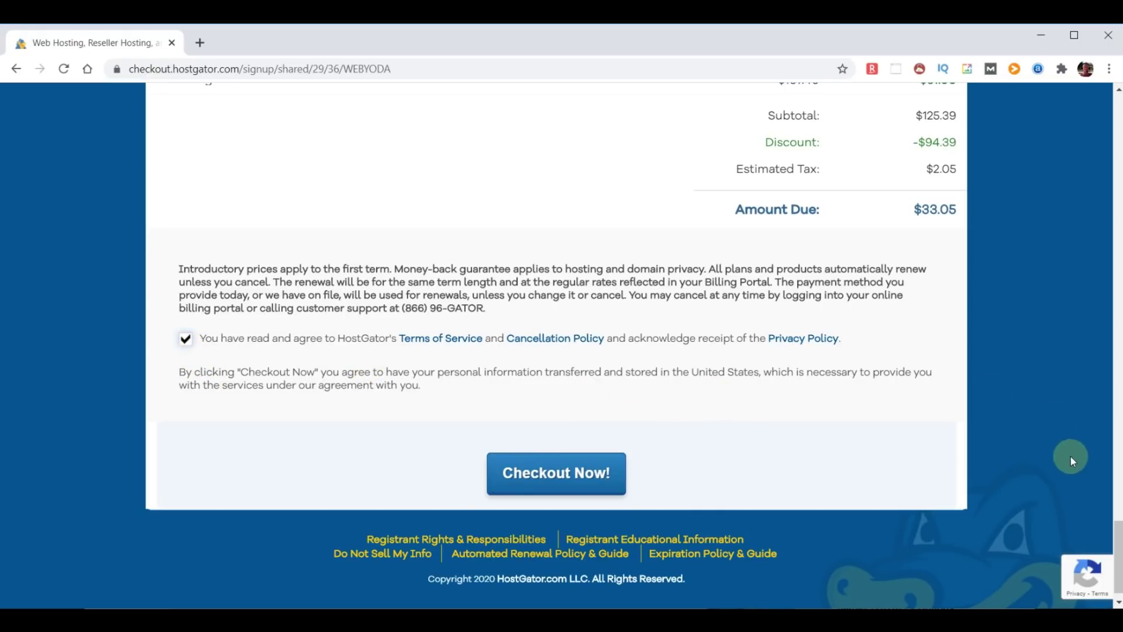
pyautogui.moveTo(1119, 571); pyautogui.dragTo(1120, 143)
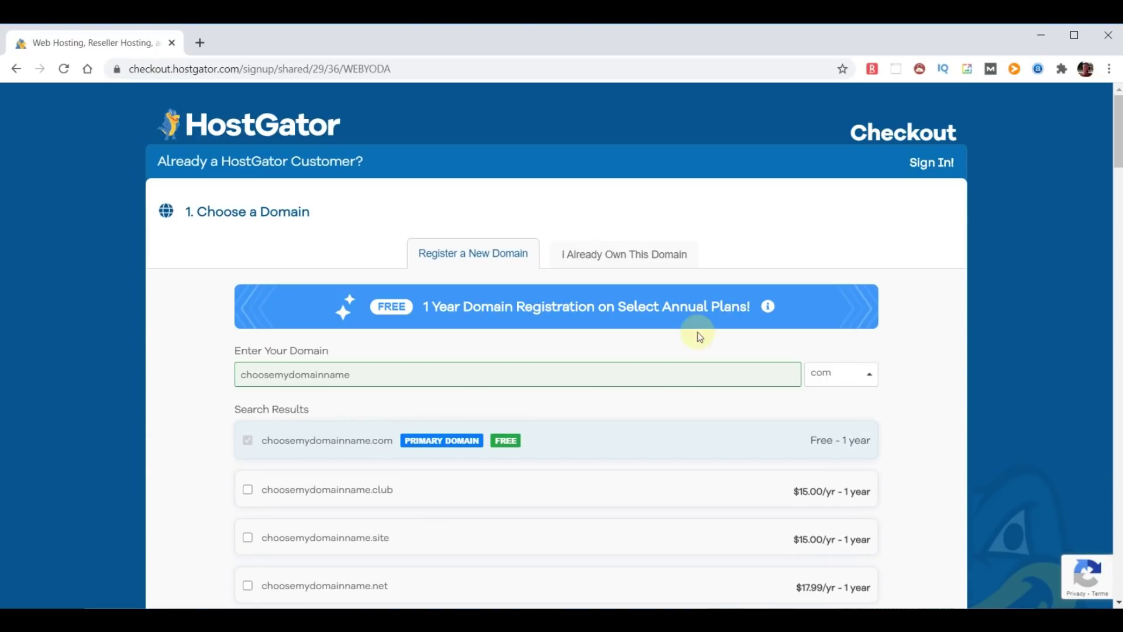
# Use the already-owned domain chooseyourdomainname.com and place the order with Checkout Now!
pyautogui.click(614, 256)
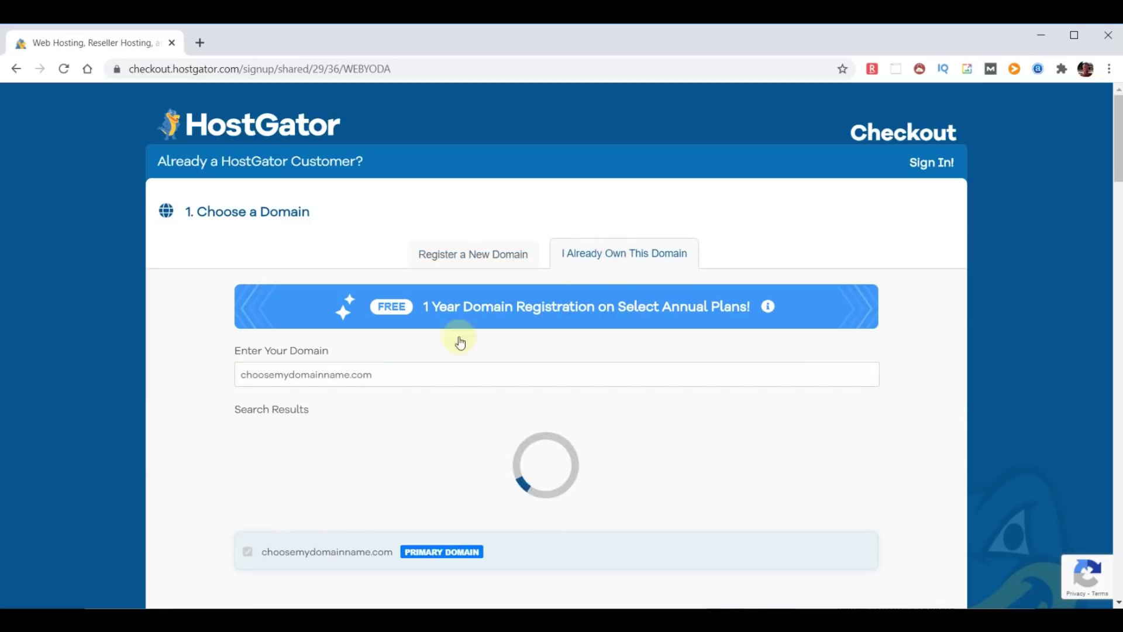
pyautogui.click(293, 380)
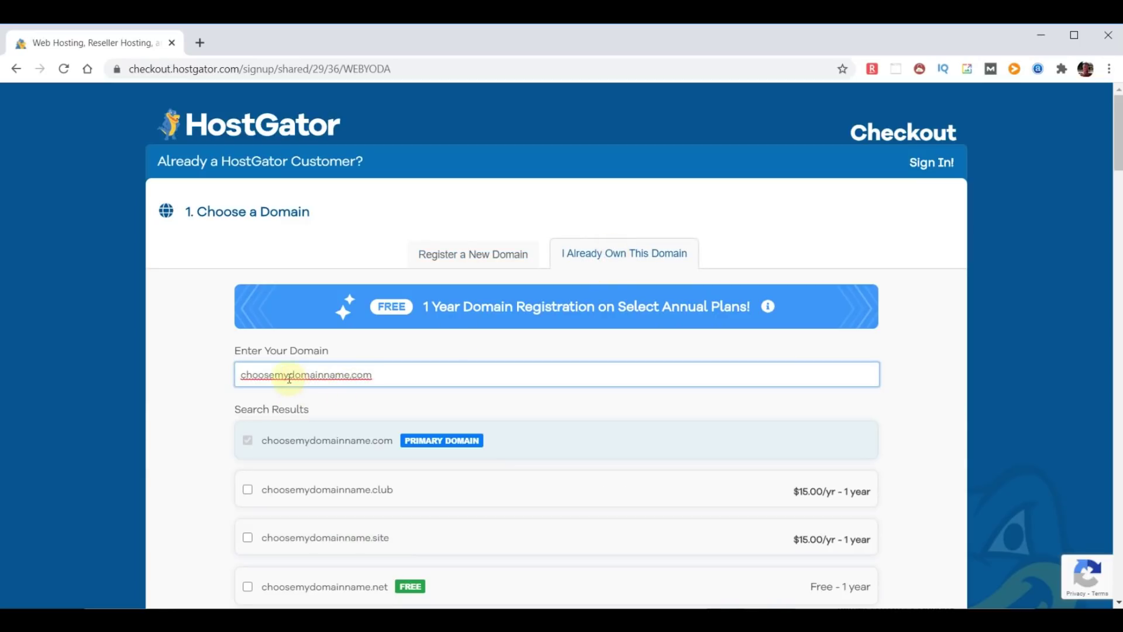
pyautogui.press('BackSpace')
pyautogui.press('BackSpace')
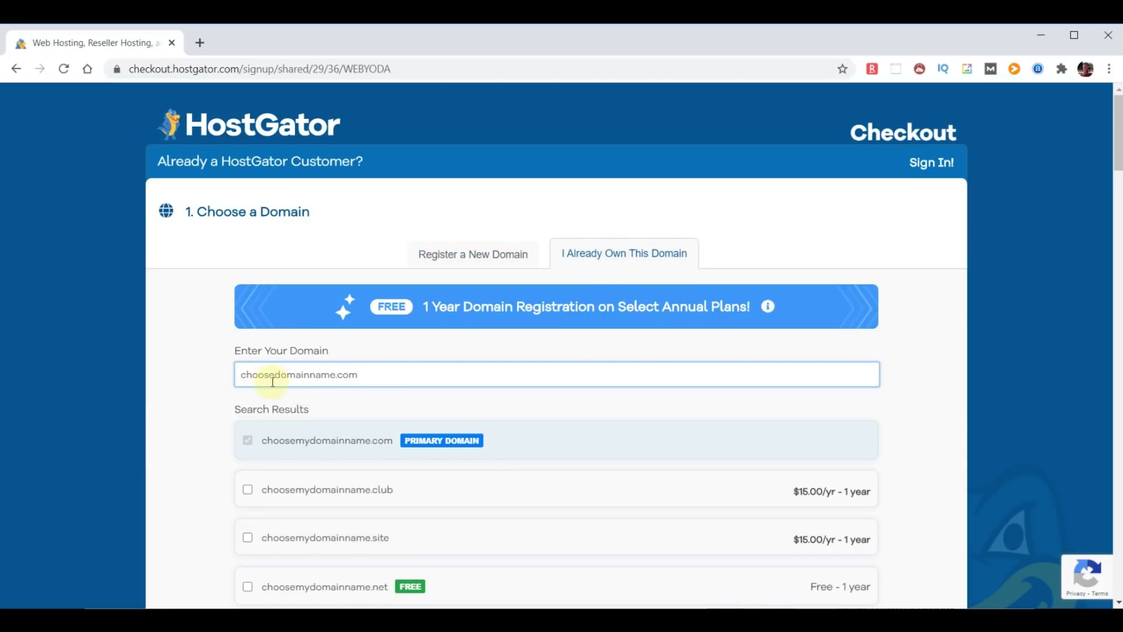
pyautogui.write('your')
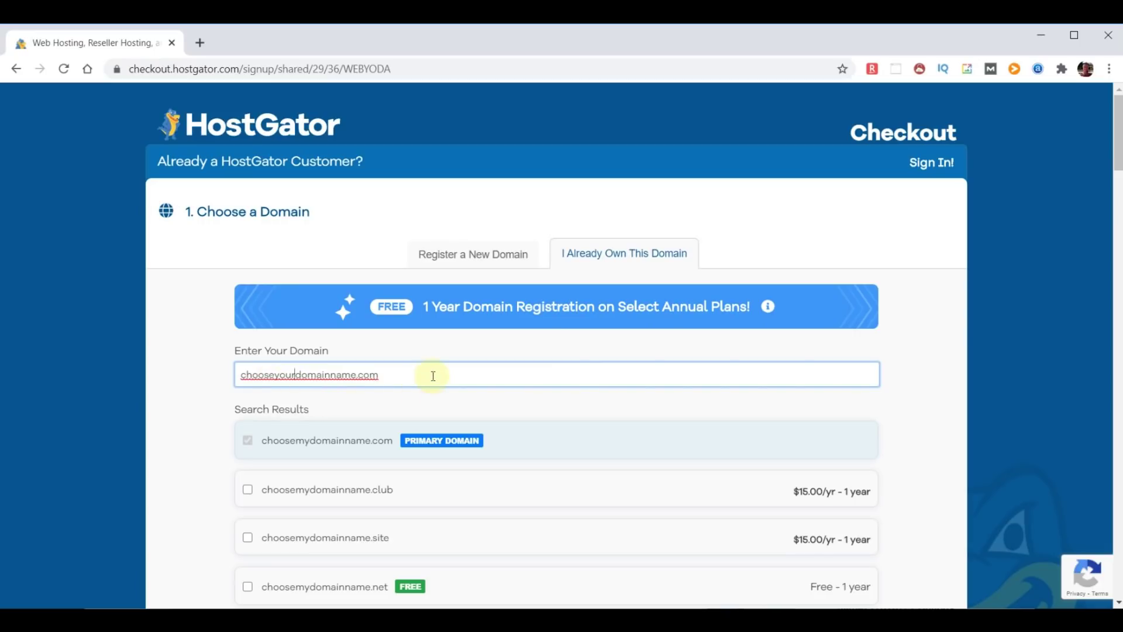
pyautogui.click(939, 393)
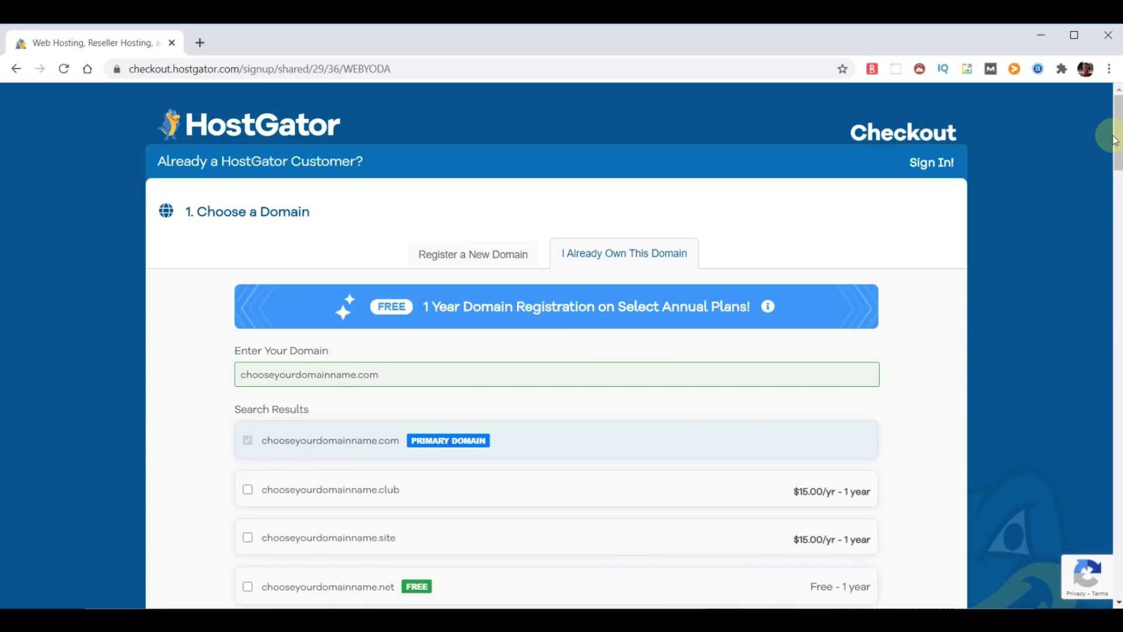
pyautogui.moveTo(1118, 133); pyautogui.dragTo(726, 499)
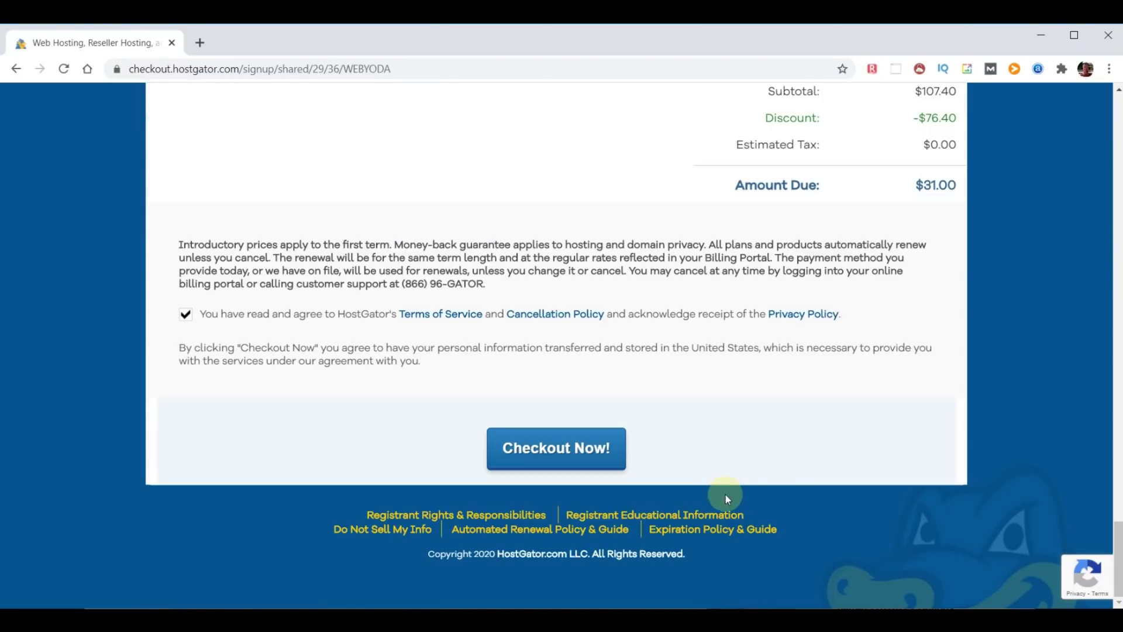
pyautogui.click(515, 456)
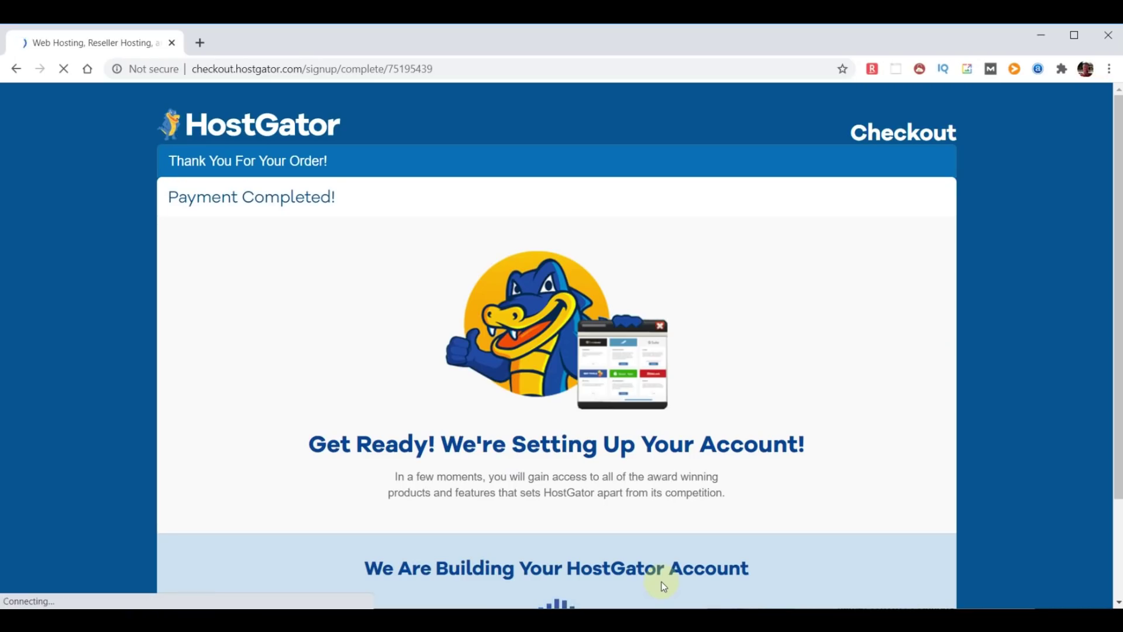
# Wait on the order-complete page while the hosting account is built.
pyautogui.scroll(-1, 775, 518)
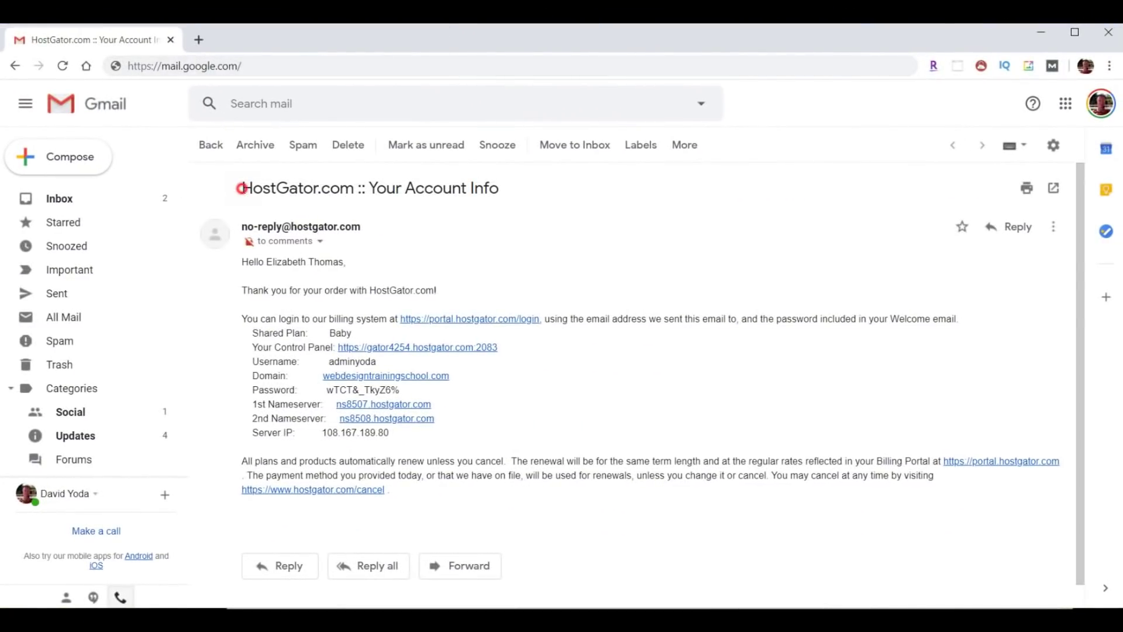
# Highlight the account email's title, nameserver and username, and copy the password.
pyautogui.moveTo(241, 188); pyautogui.dragTo(521, 201)
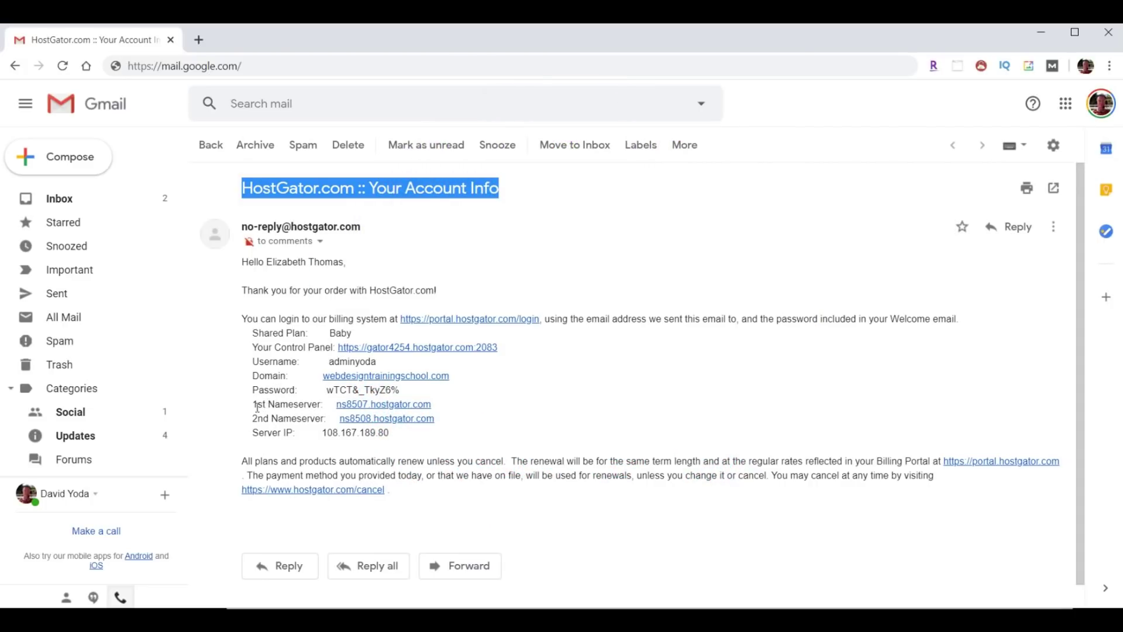
pyautogui.moveTo(244, 404); pyautogui.dragTo(502, 426)
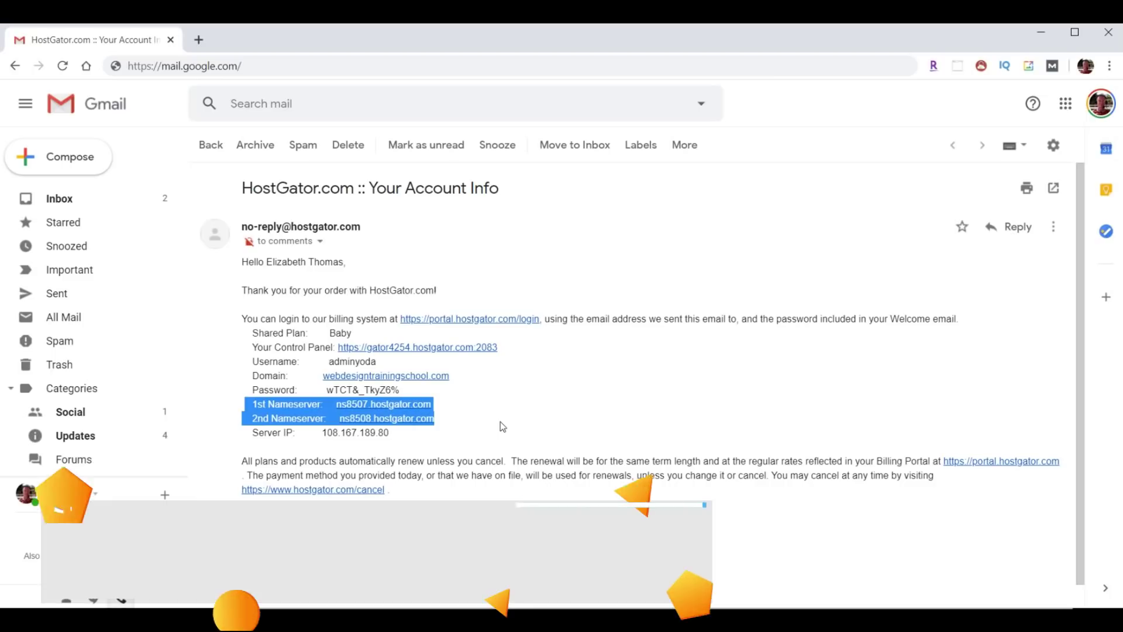
pyautogui.moveTo(328, 361); pyautogui.dragTo(326, 390)
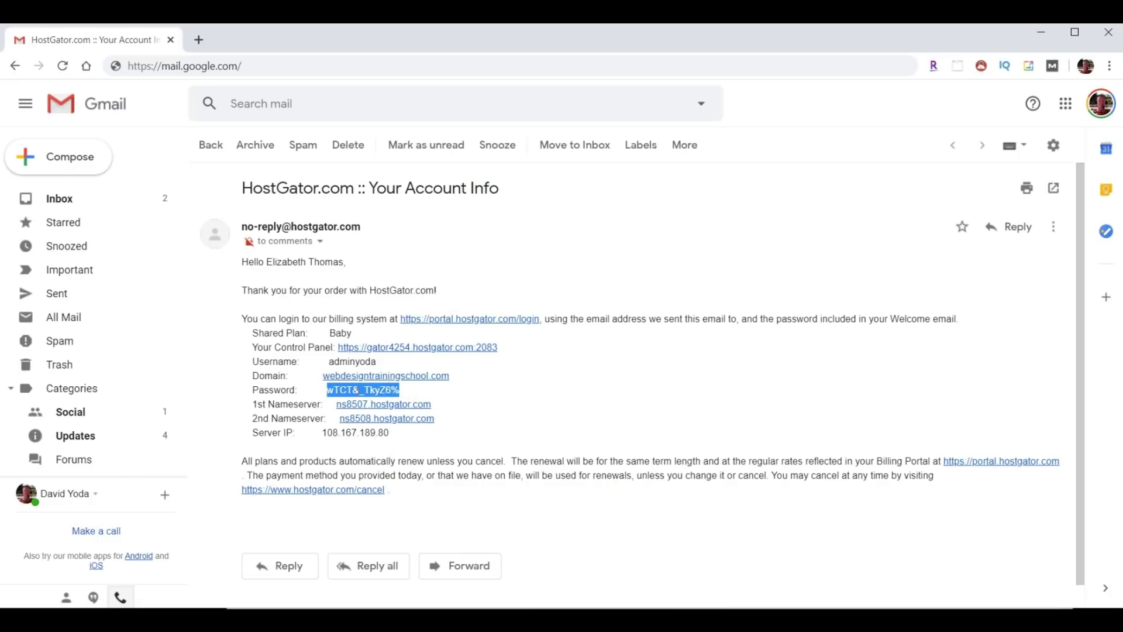
pyautogui.rightClick(360, 389)
pyautogui.click(377, 401)
pyautogui.moveTo(250, 347); pyautogui.dragTo(332, 347)
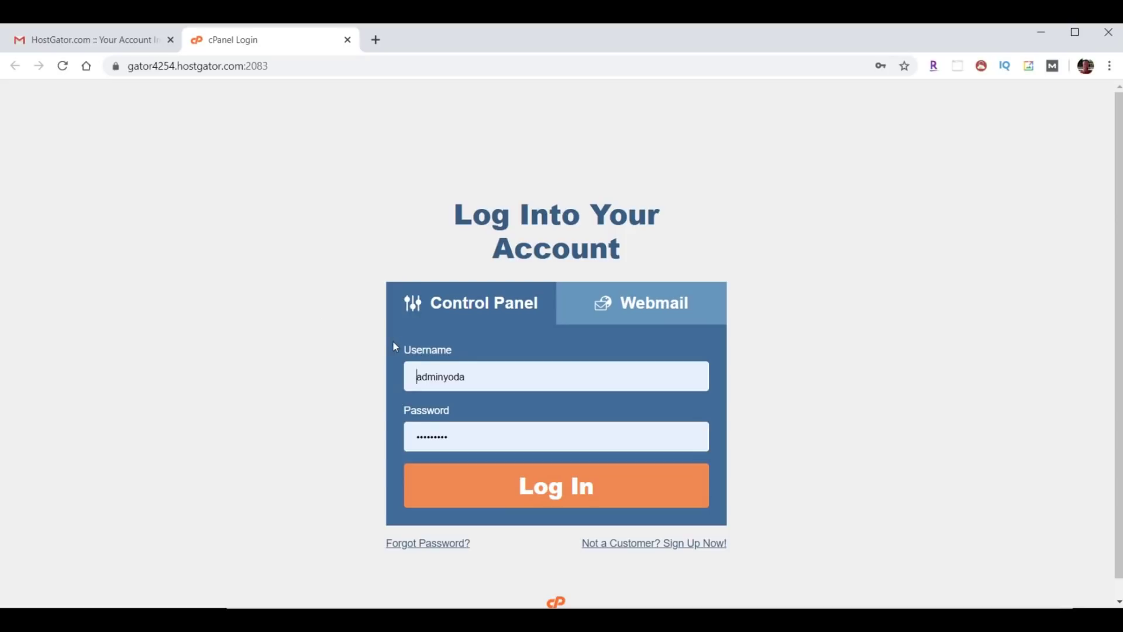
# Log into cPanel and go to Email Forwarders under the Email section.
pyautogui.click(573, 486)
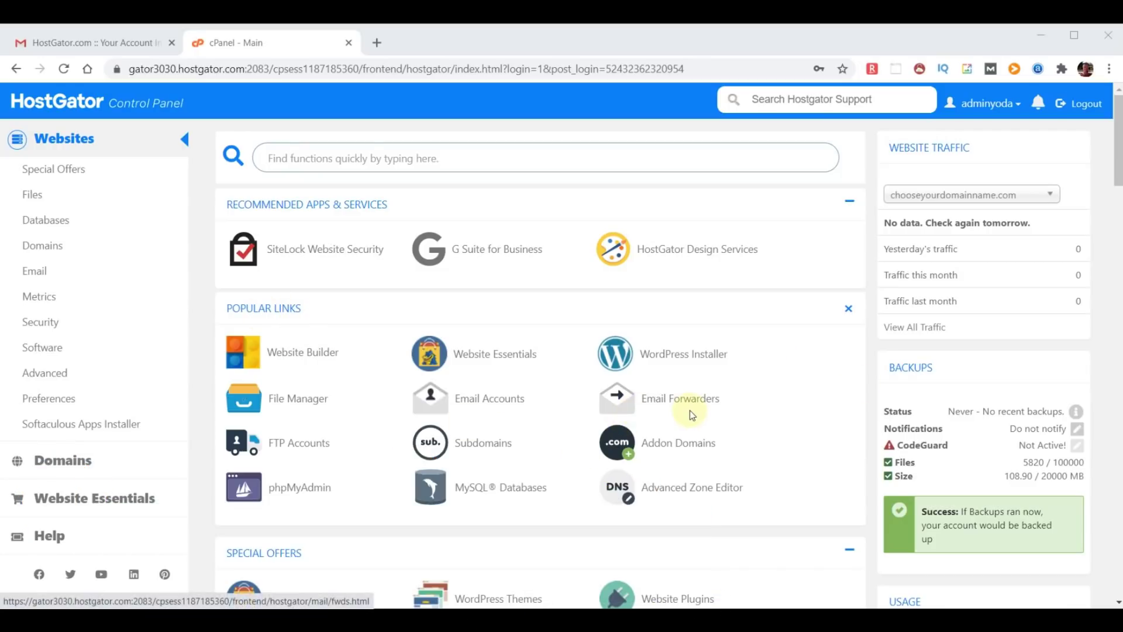
pyautogui.click(36, 272)
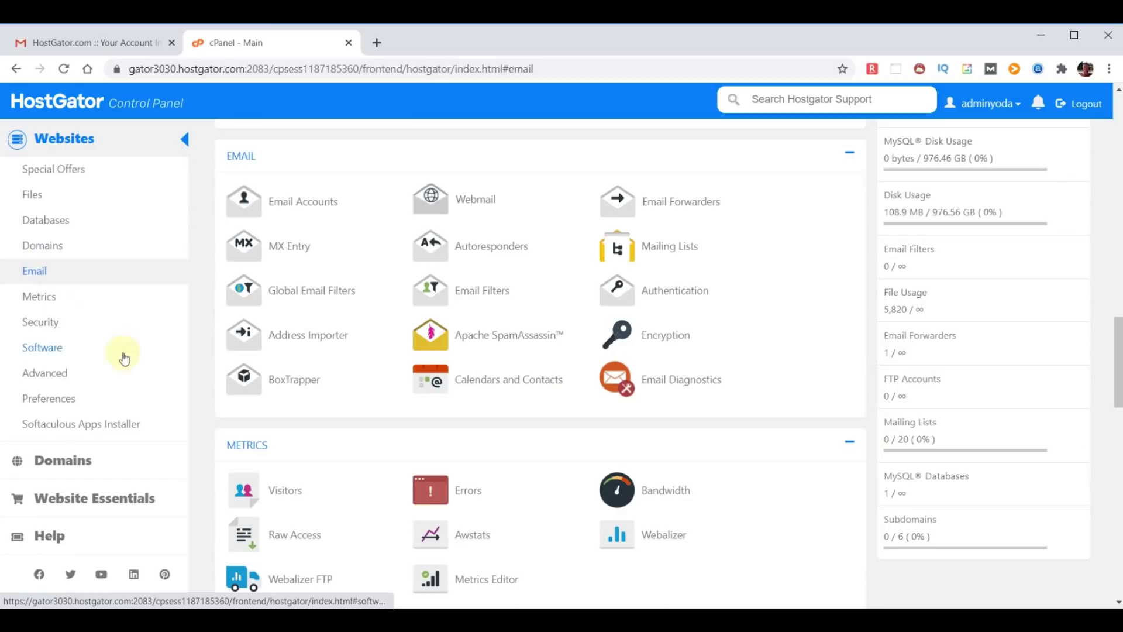
pyautogui.click(667, 208)
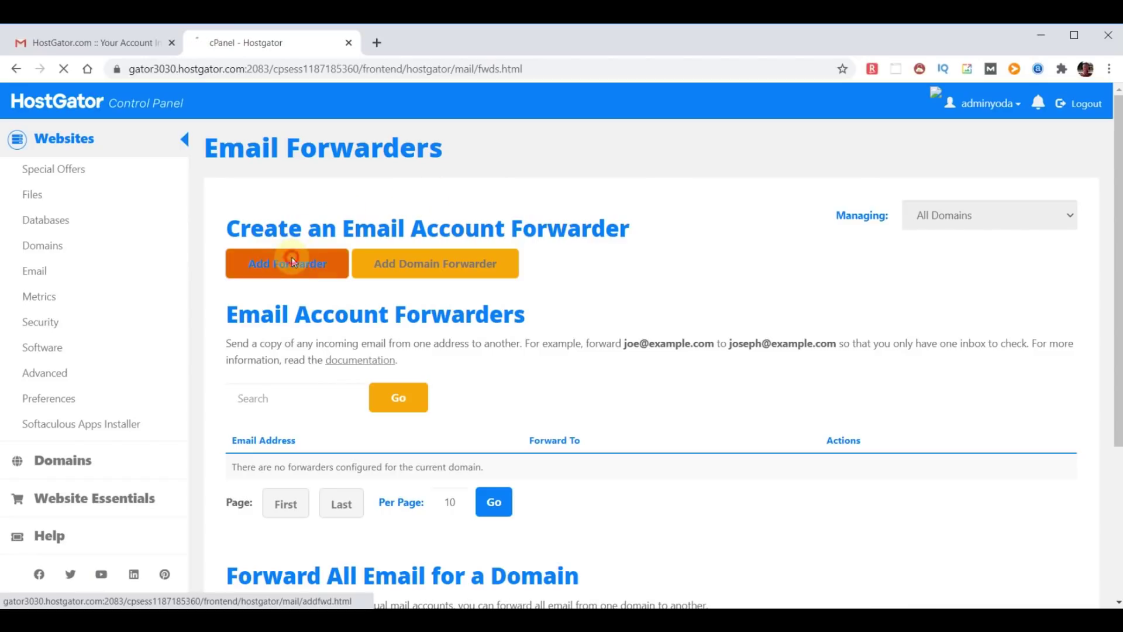
# Add a forwarder for 'yoda' that sends mail to the pasted destination address.
pyautogui.click(293, 263)
pyautogui.write('yoda')
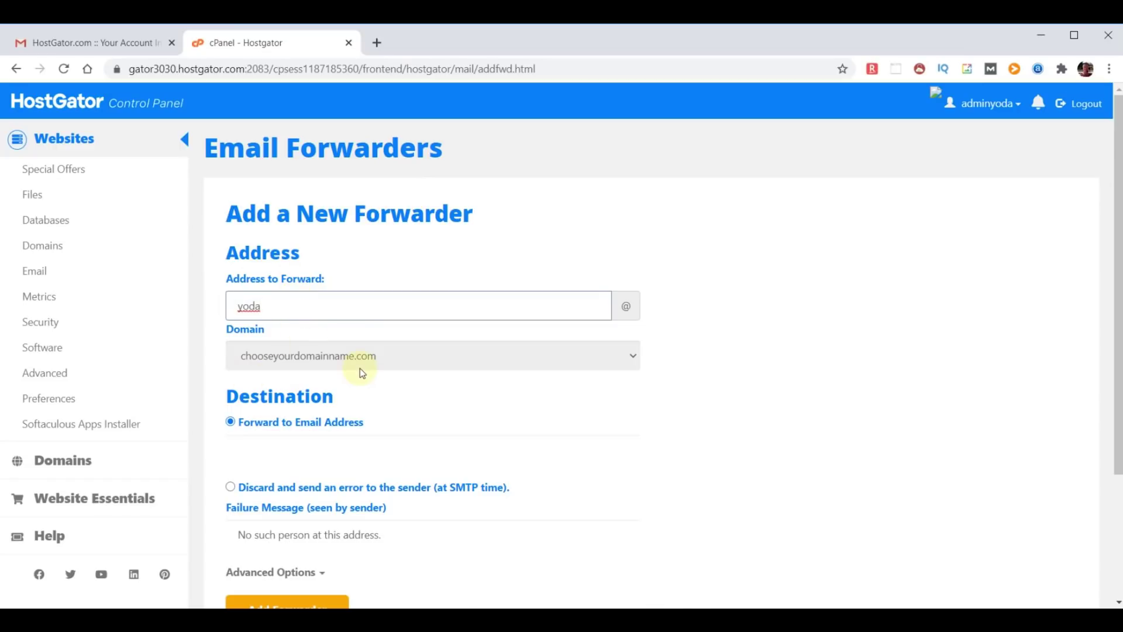
pyautogui.click(287, 449)
pyautogui.hotkey('ctrl', 'v')
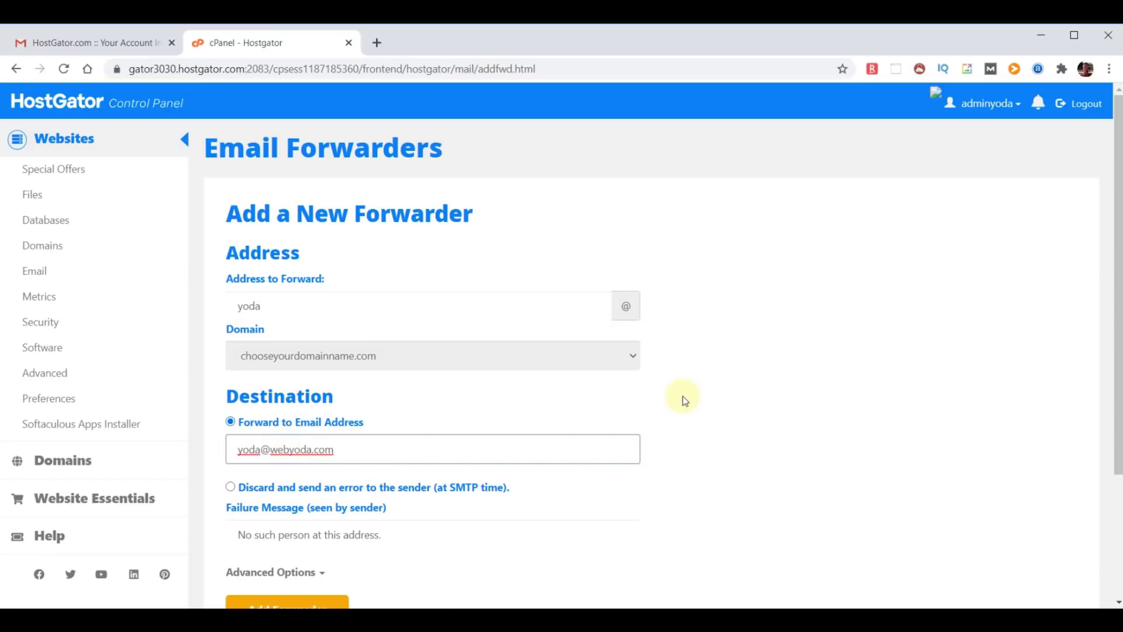
pyautogui.scroll(-1, 679, 398)
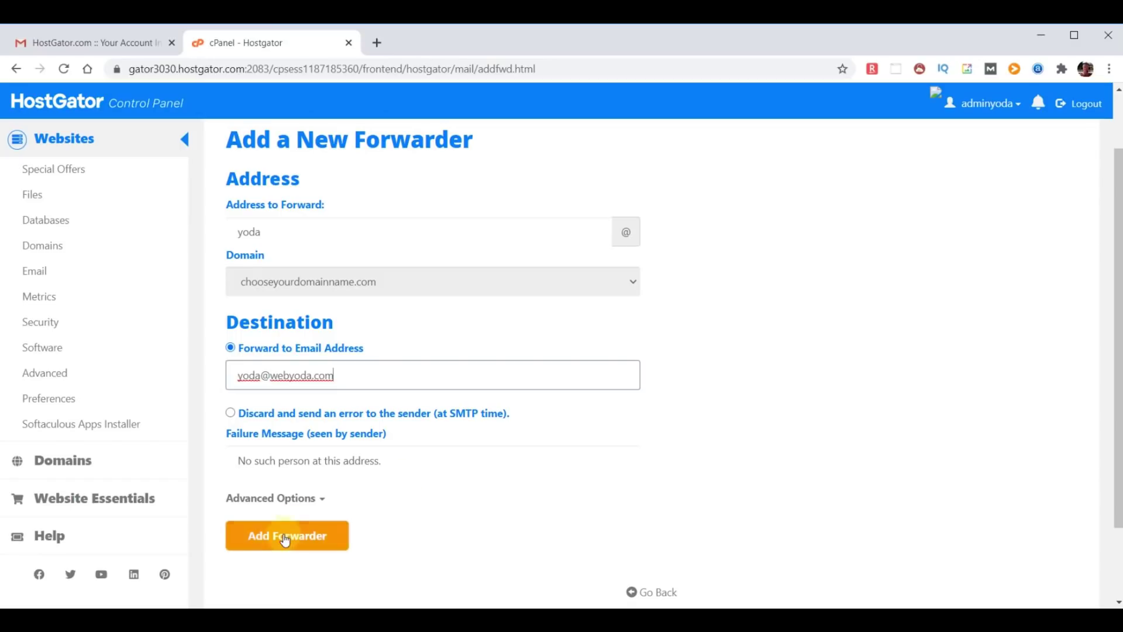
pyautogui.click(285, 536)
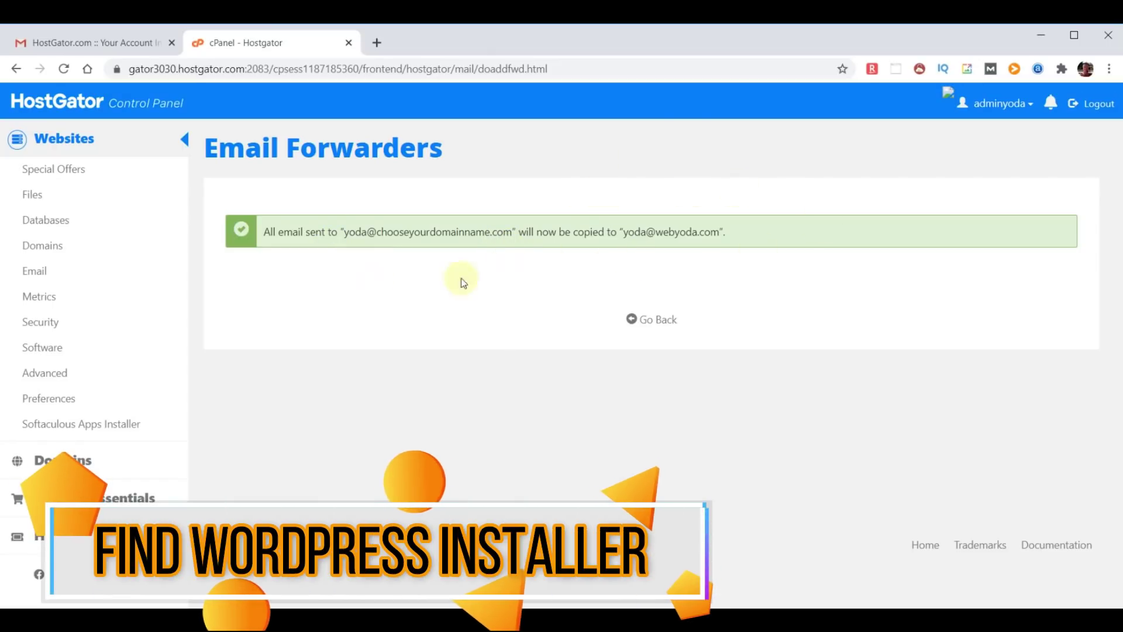
# Return to cPanel home and open Softaculous's WordPress 5.4.2 installer page.
pyautogui.click(52, 101)
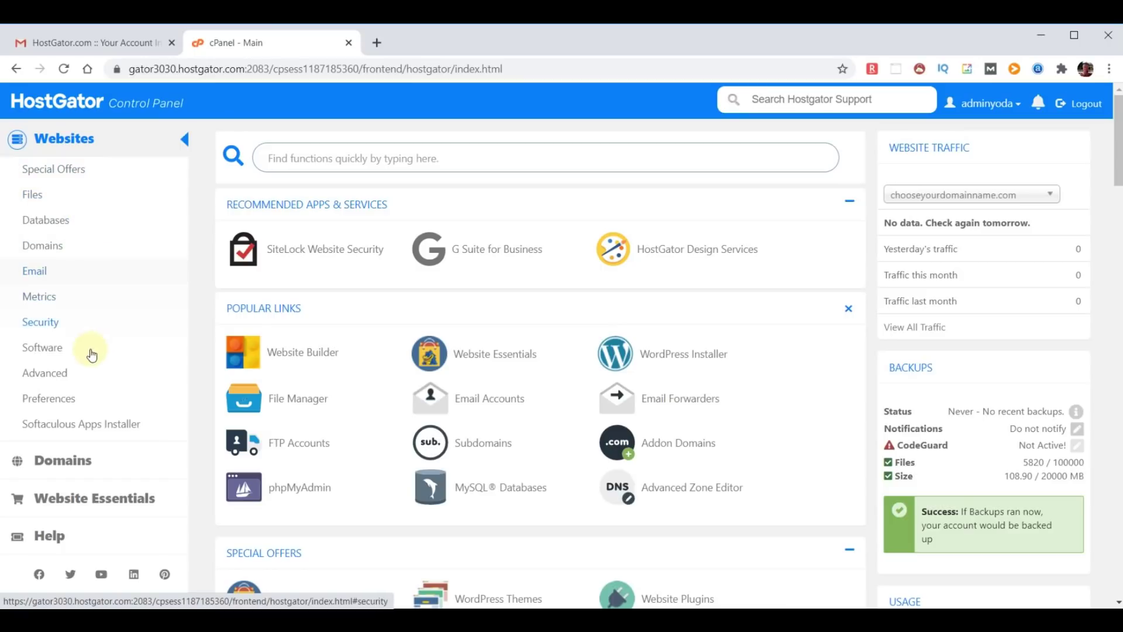
pyautogui.click(79, 427)
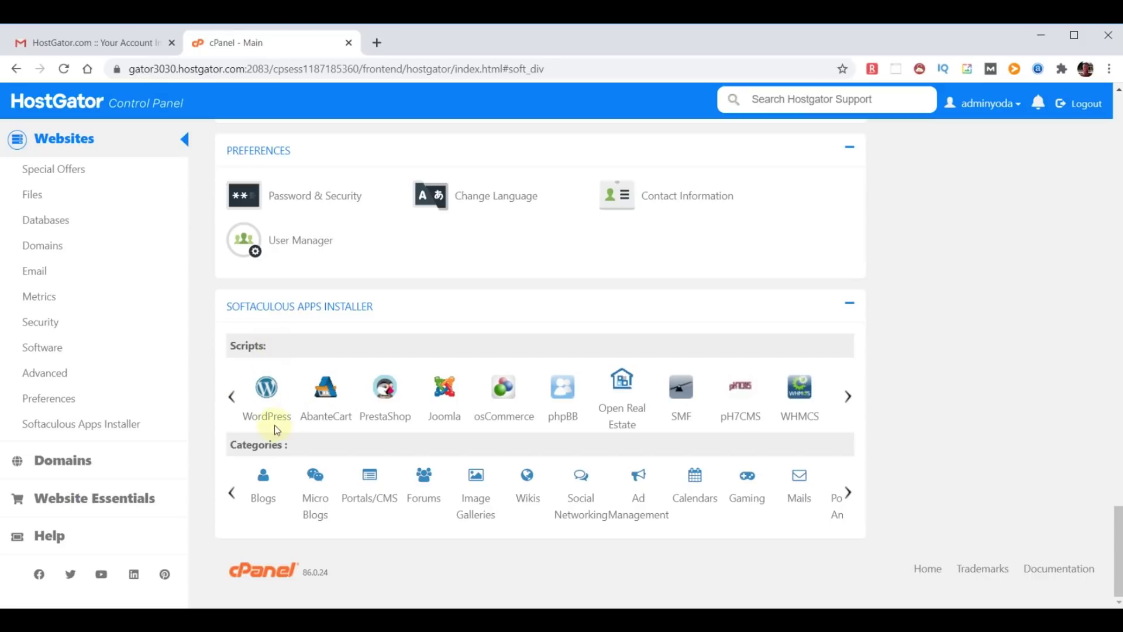
pyautogui.click(266, 391)
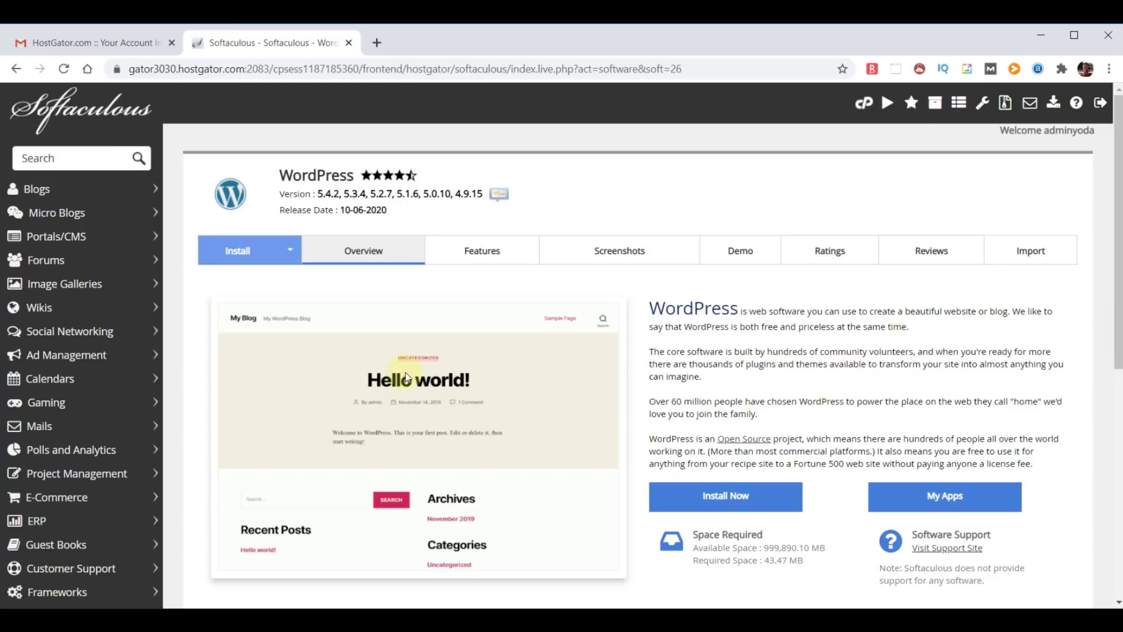
# Submit a default WordPress install, hit the 'installation already exists' error, and go back to Softaculous home.
pyautogui.click(727, 500)
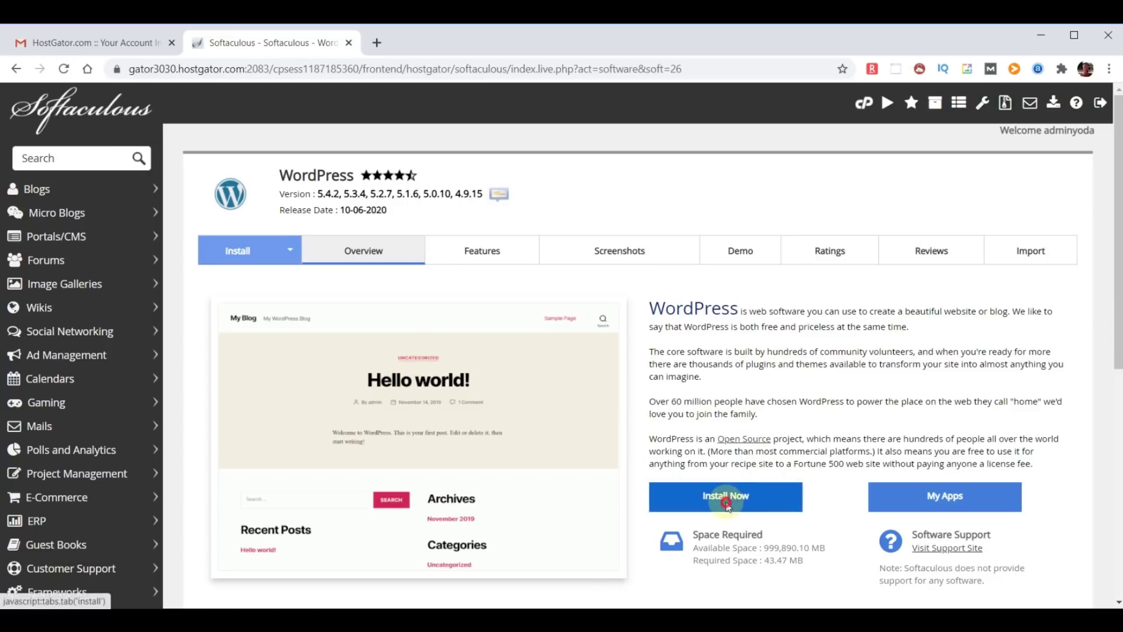
pyautogui.scroll(-15, 691, 395)
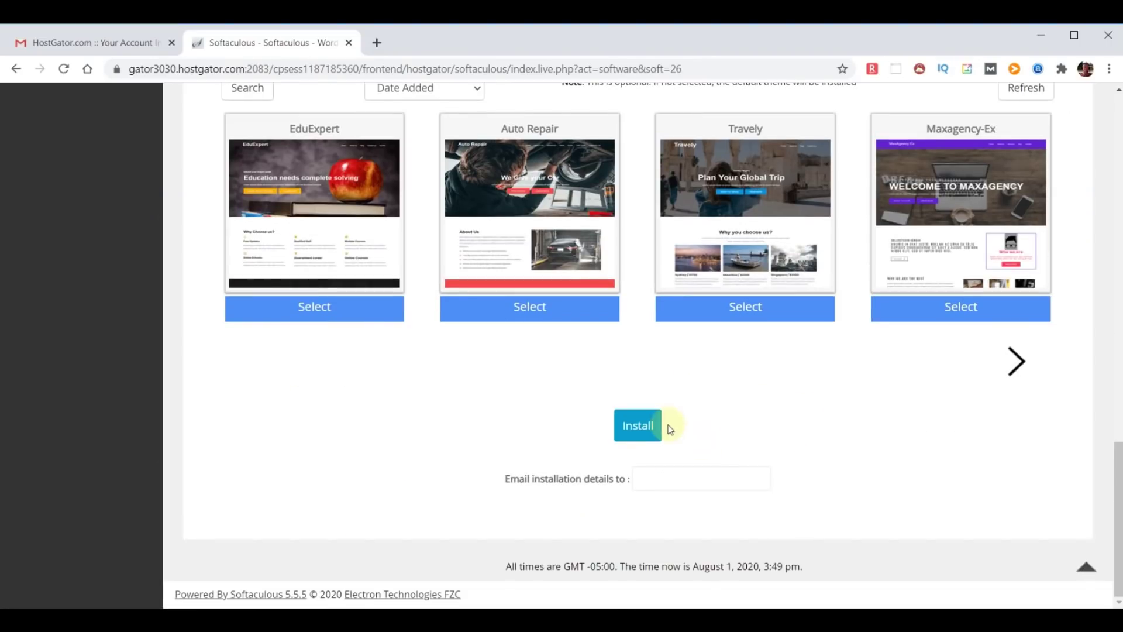
pyautogui.click(634, 425)
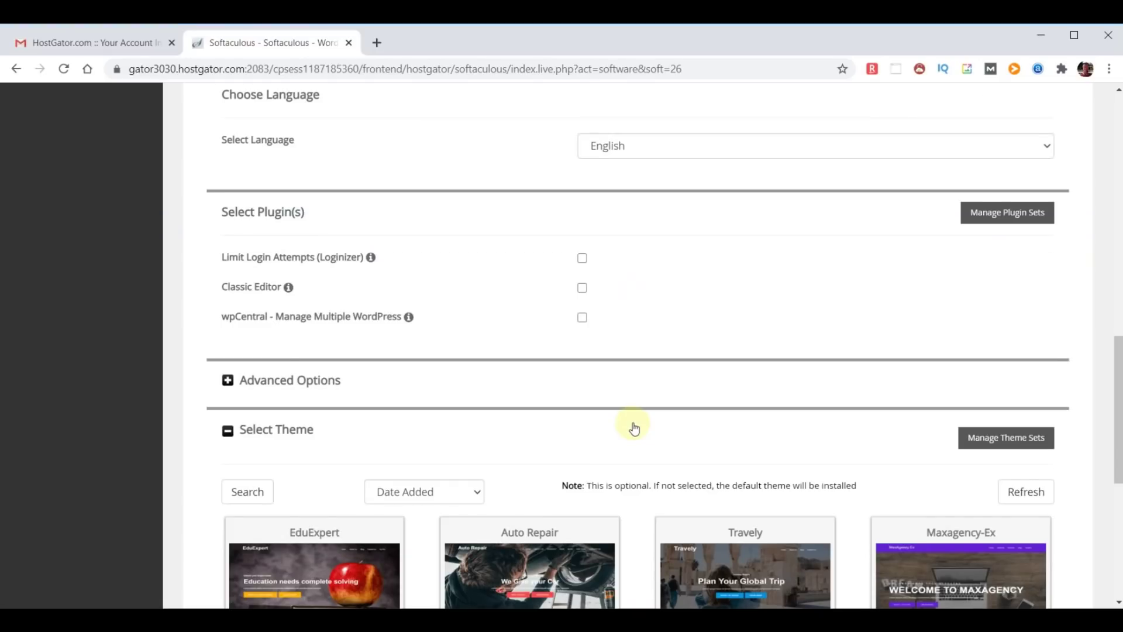
pyautogui.scroll(15, 566, 436)
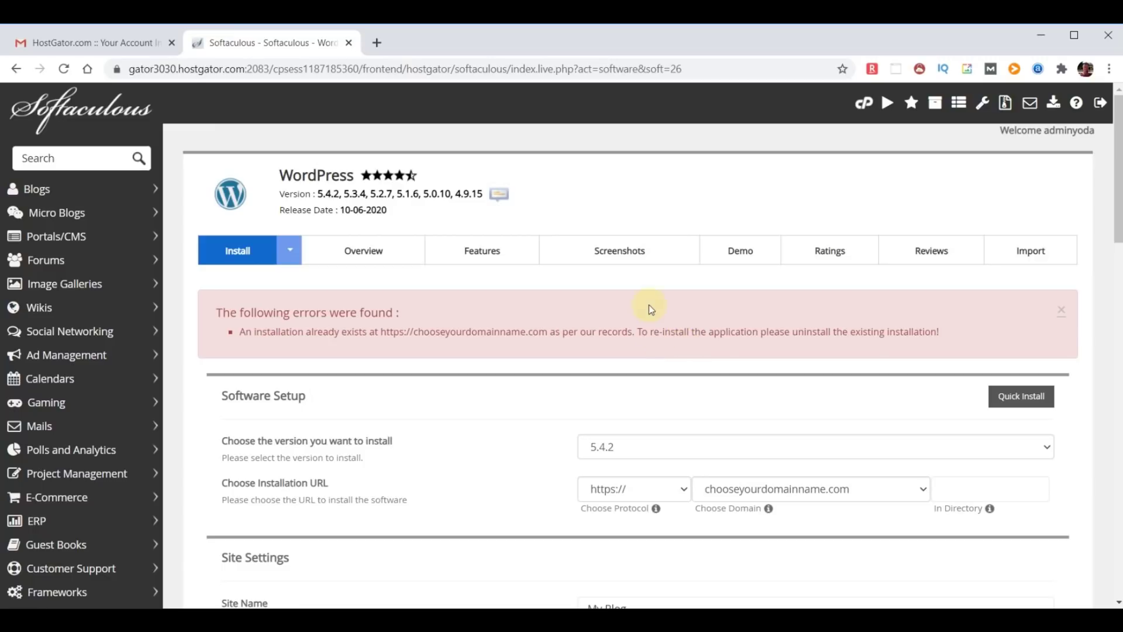
pyautogui.click(81, 114)
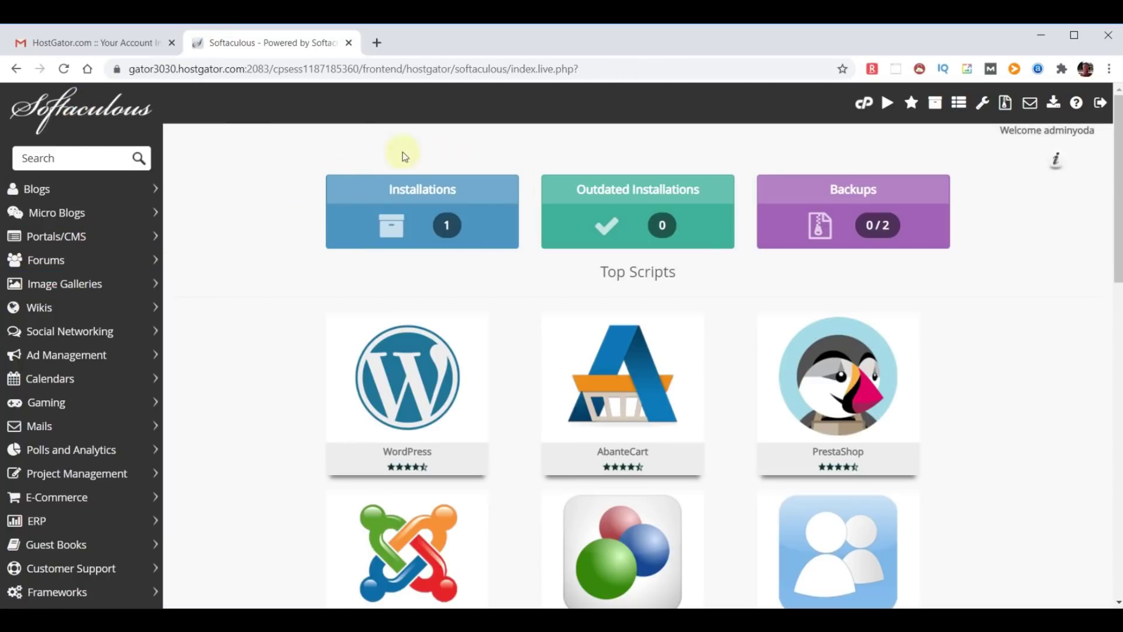
# Delete the existing WordPress installation on chooseyourdomainname.com from the Installations list.
pyautogui.click(436, 223)
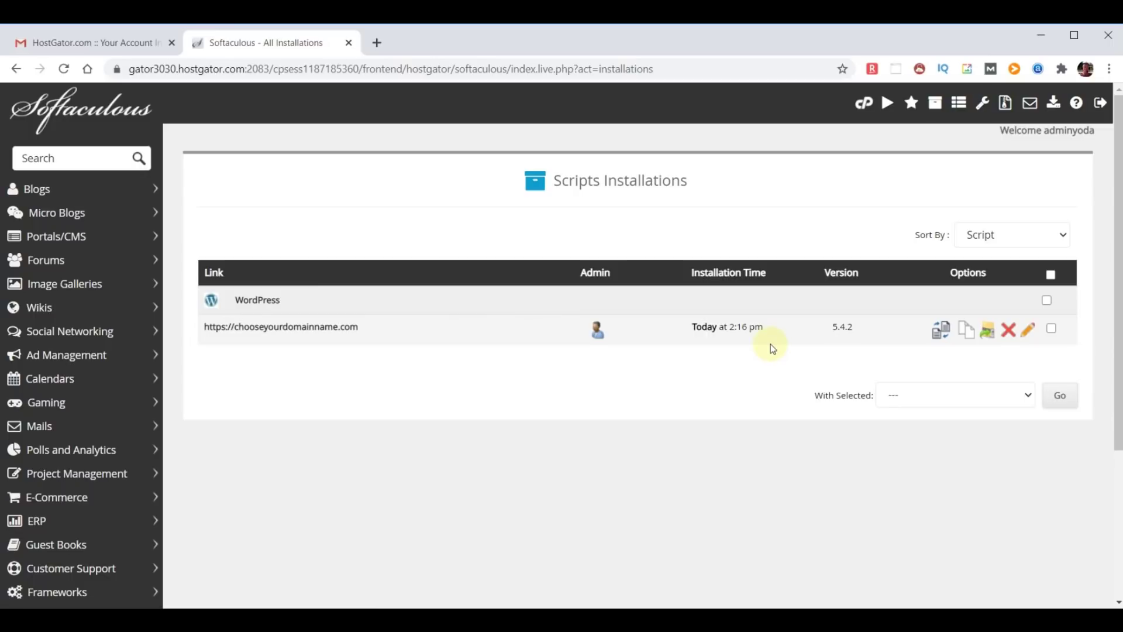
pyautogui.click(1008, 332)
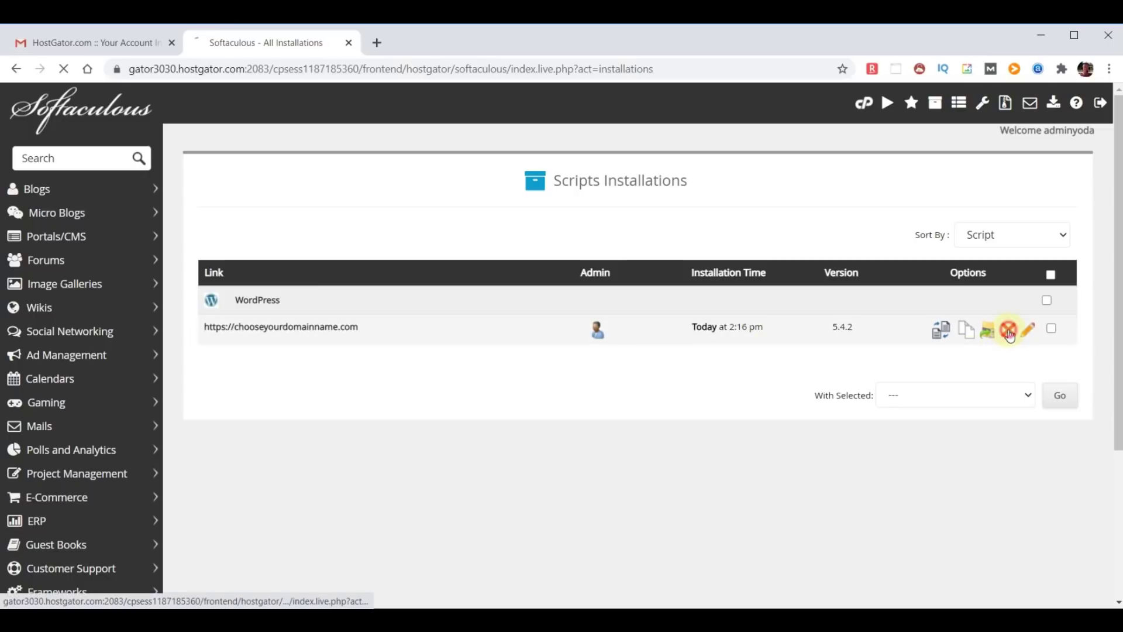
pyautogui.scroll(-5, 881, 321)
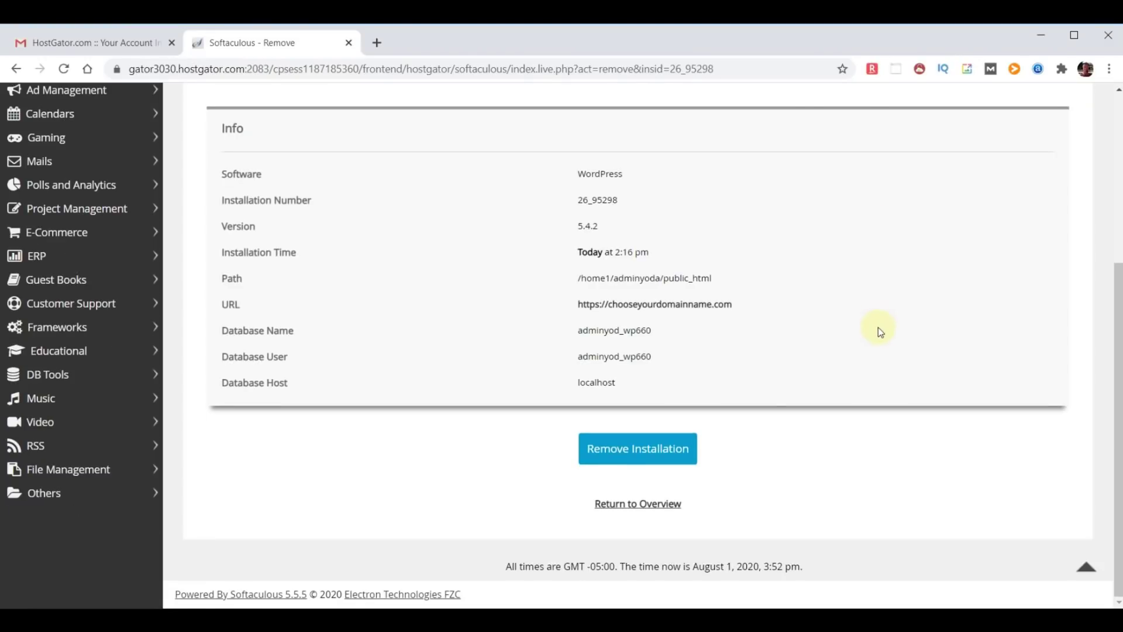
pyautogui.click(626, 451)
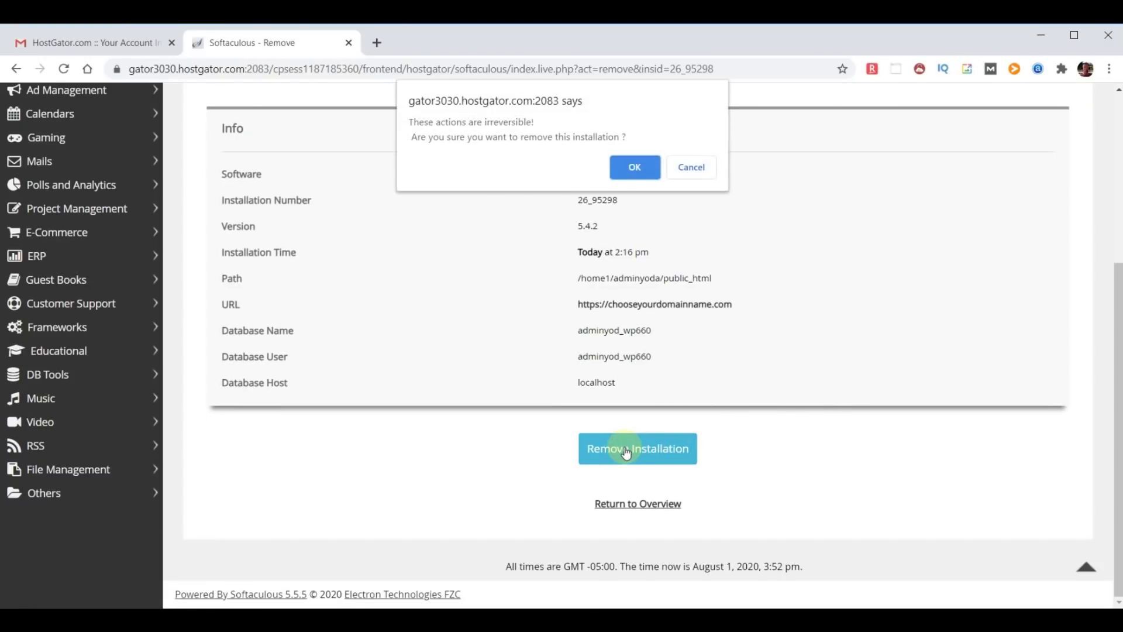
pyautogui.click(636, 169)
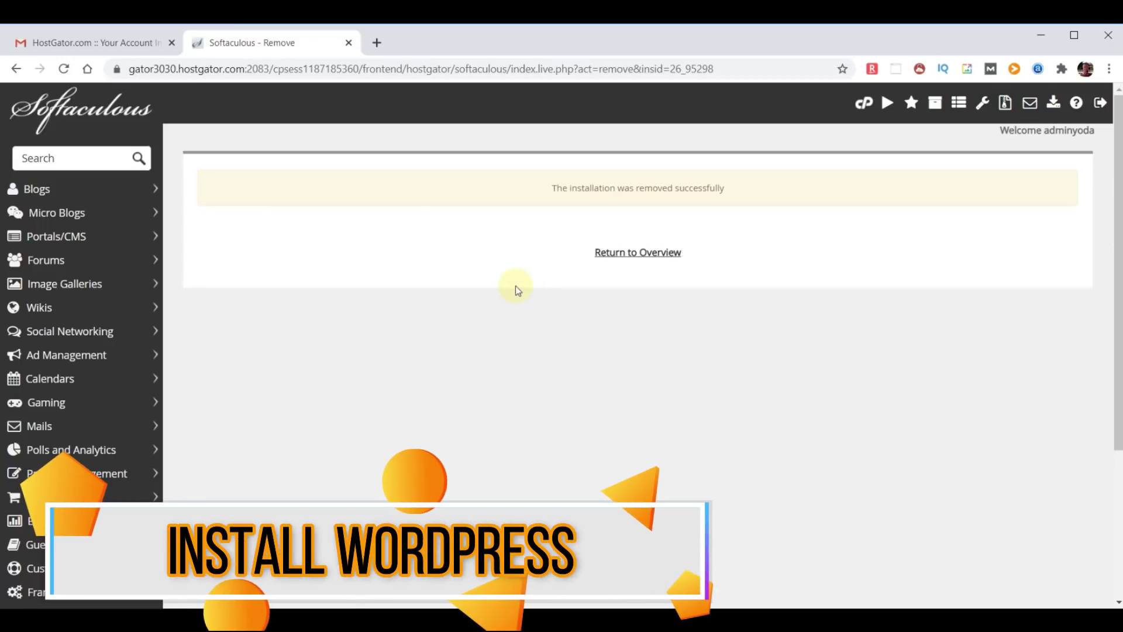
pyautogui.click(66, 107)
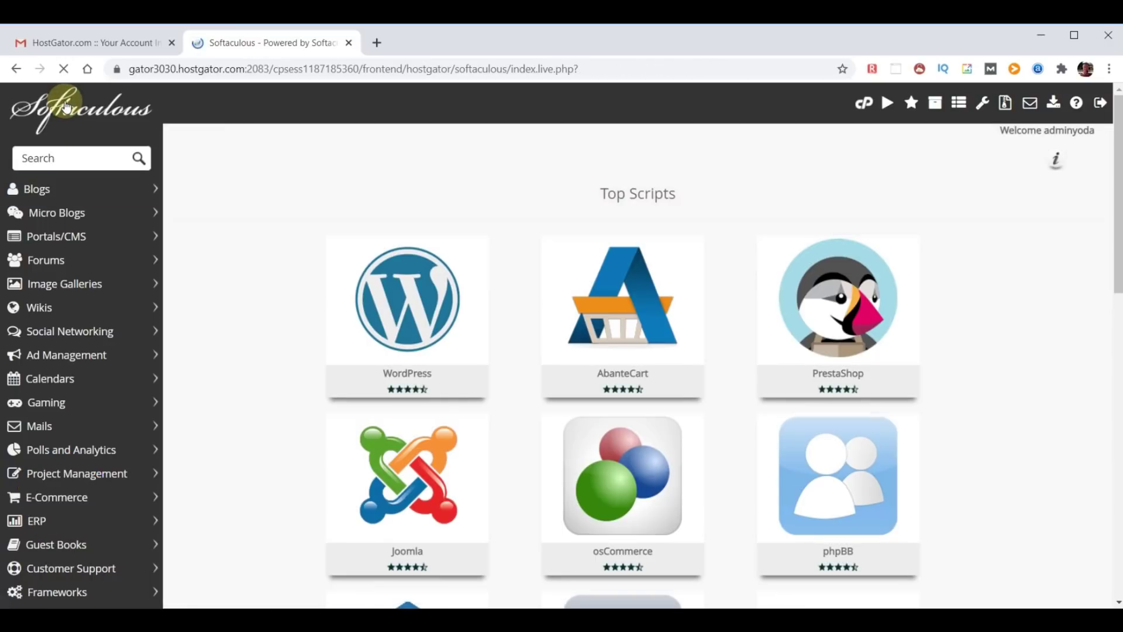
pyautogui.click(404, 300)
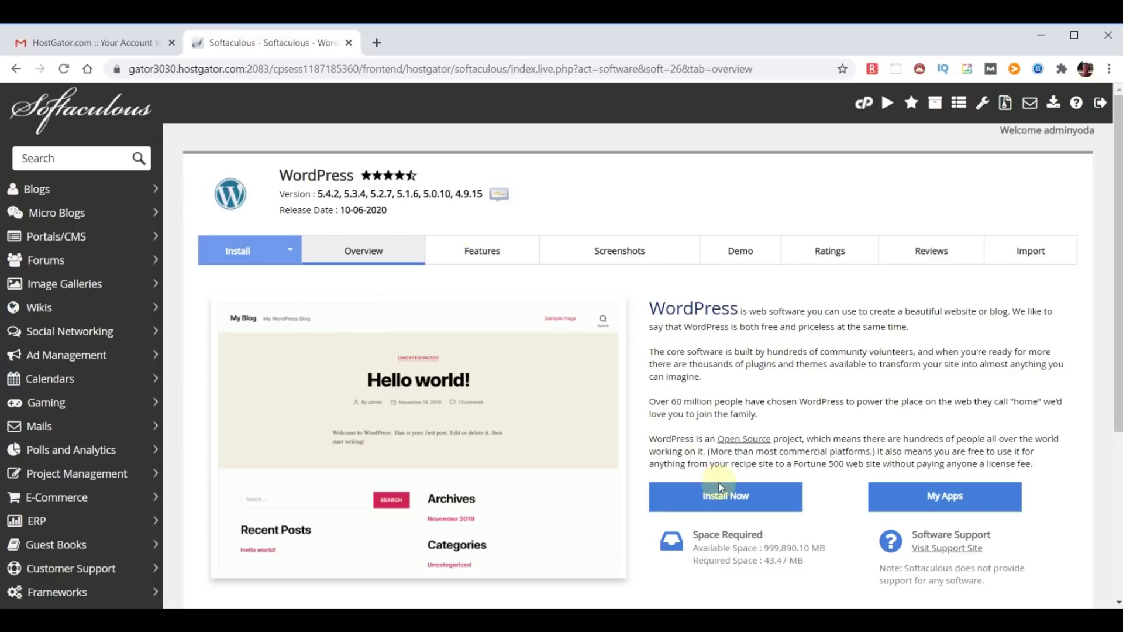
pyautogui.click(729, 499)
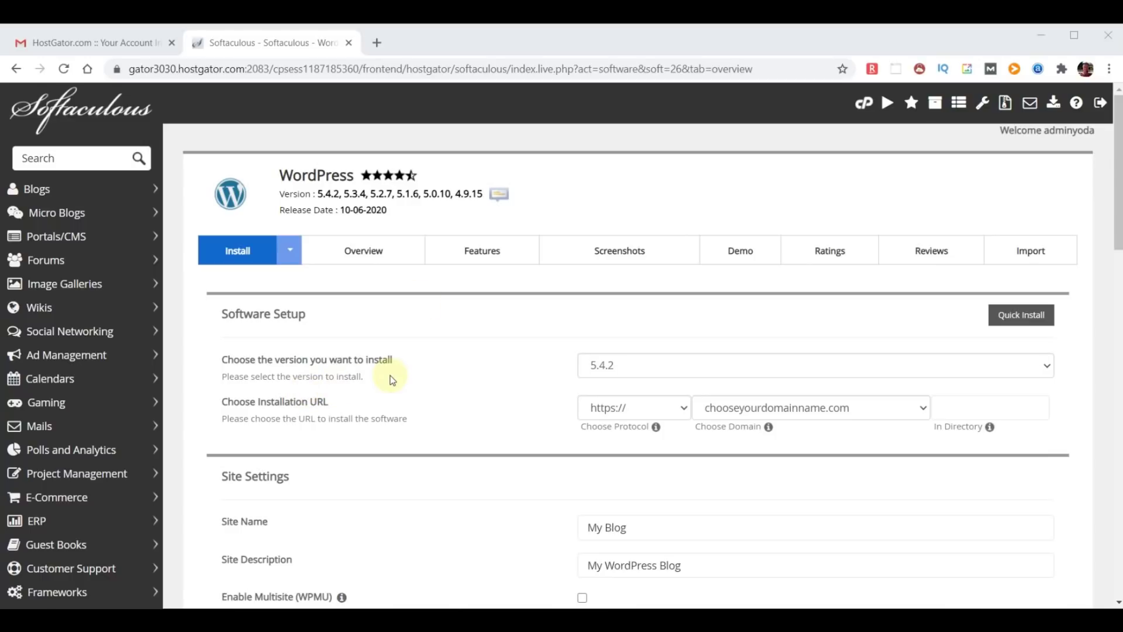
pyautogui.click(756, 376)
pyautogui.click(756, 377)
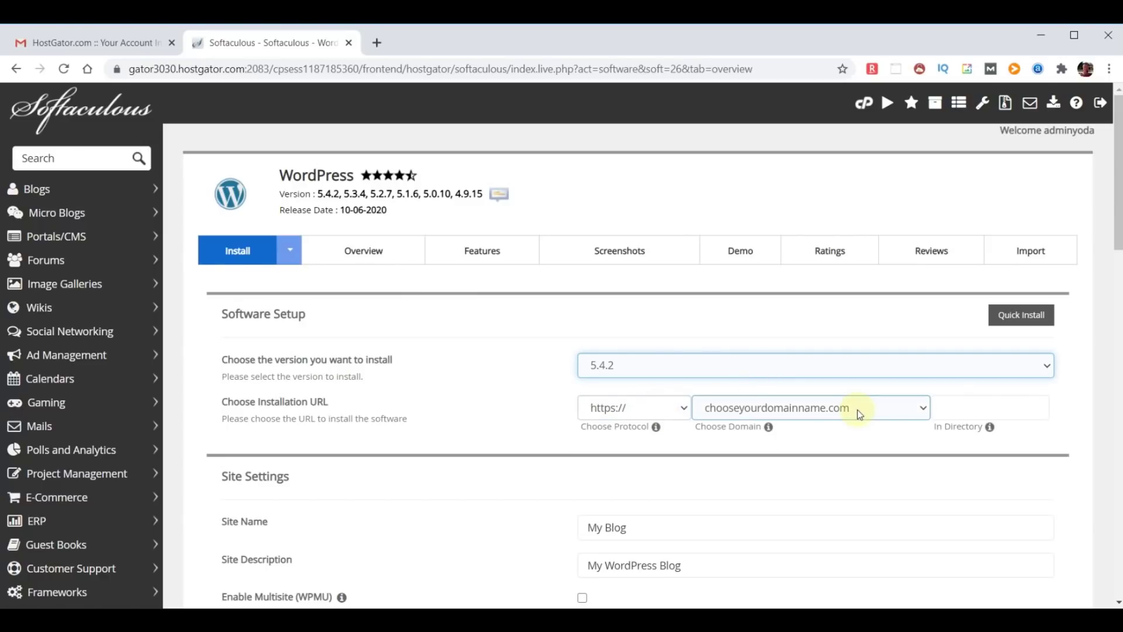
pyautogui.click(921, 408)
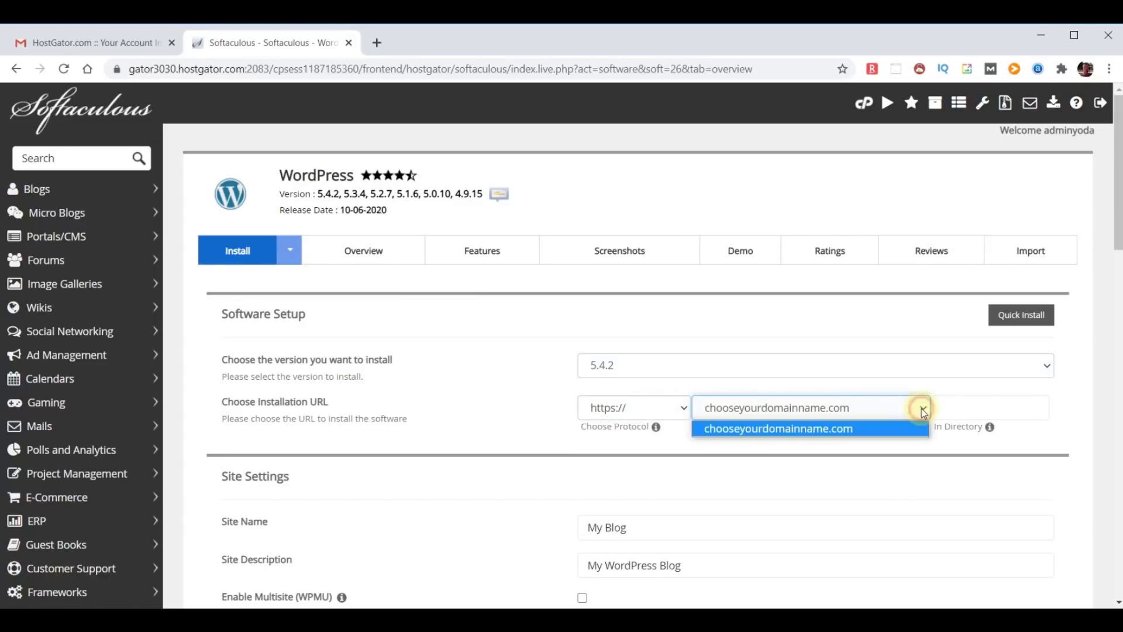
pyautogui.click(923, 409)
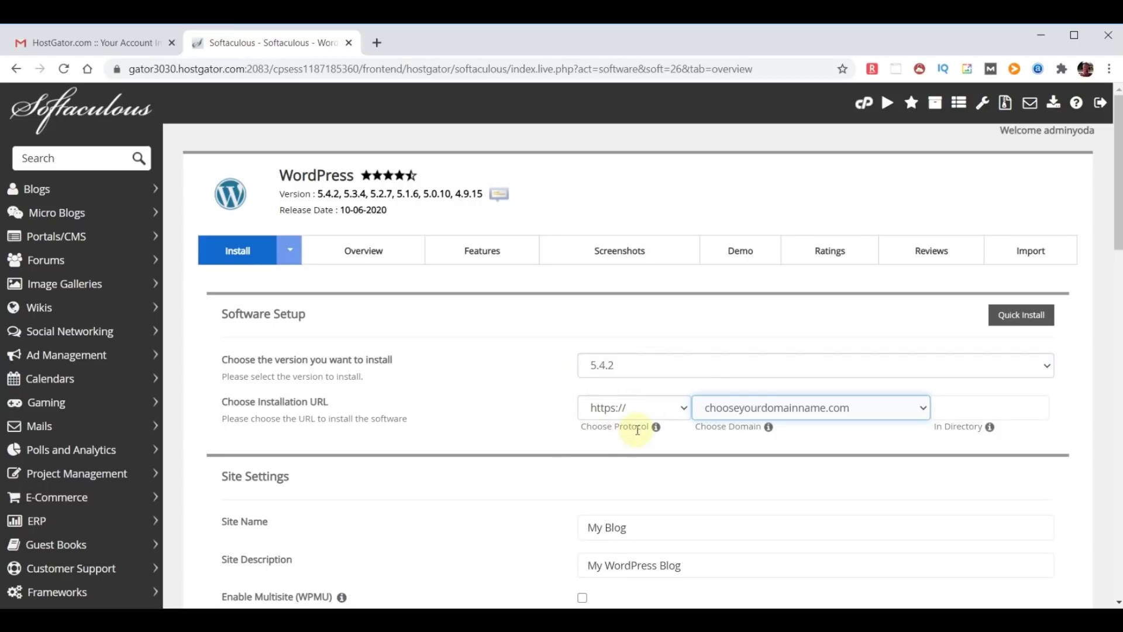
pyautogui.click(683, 408)
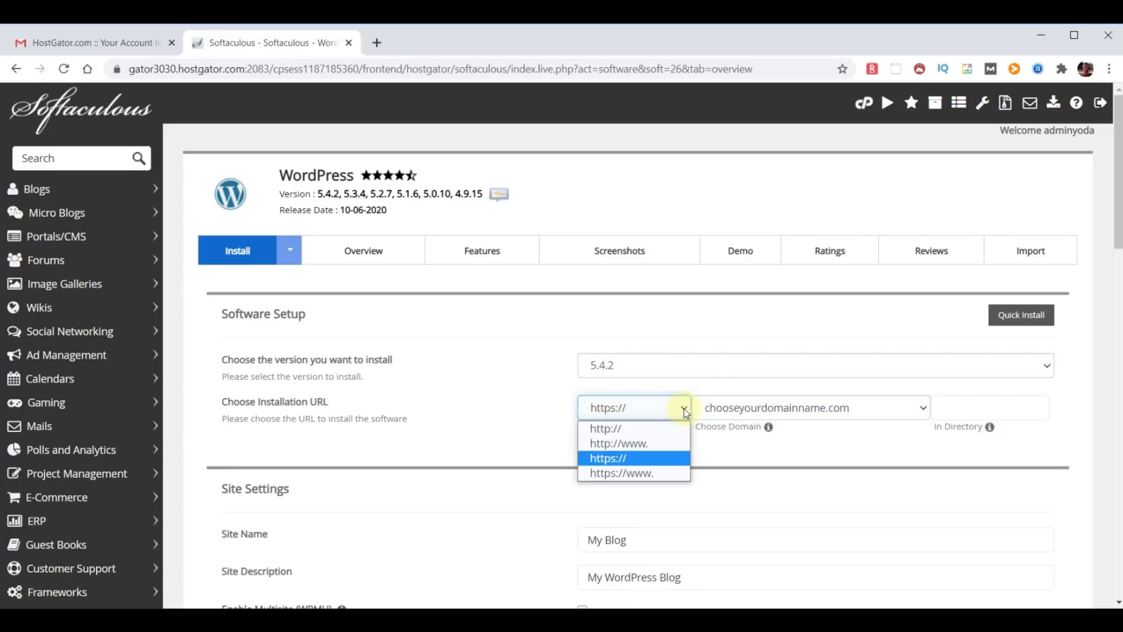
pyautogui.click(621, 427)
# Replace 'My Blog' with site name WebYoda and set description 'Free Online Courses'.
pyautogui.scroll(-2, 735, 440)
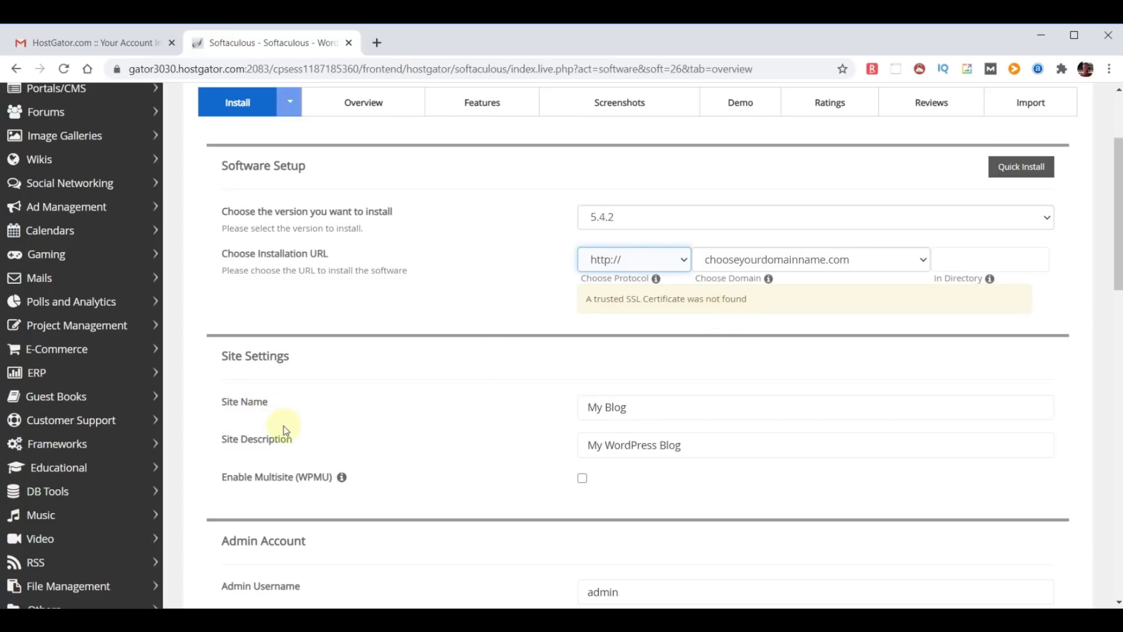
pyautogui.click(668, 401)
pyautogui.moveTo(652, 404); pyautogui.dragTo(526, 411)
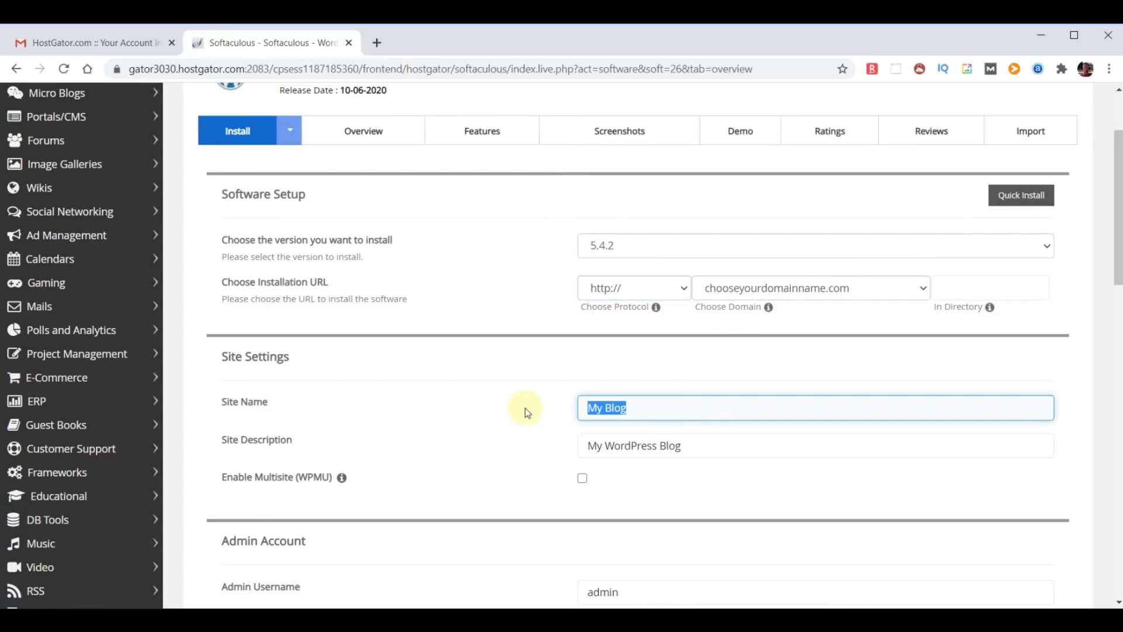
pyautogui.write('WebYoda')
pyautogui.tripleClick(714, 449)
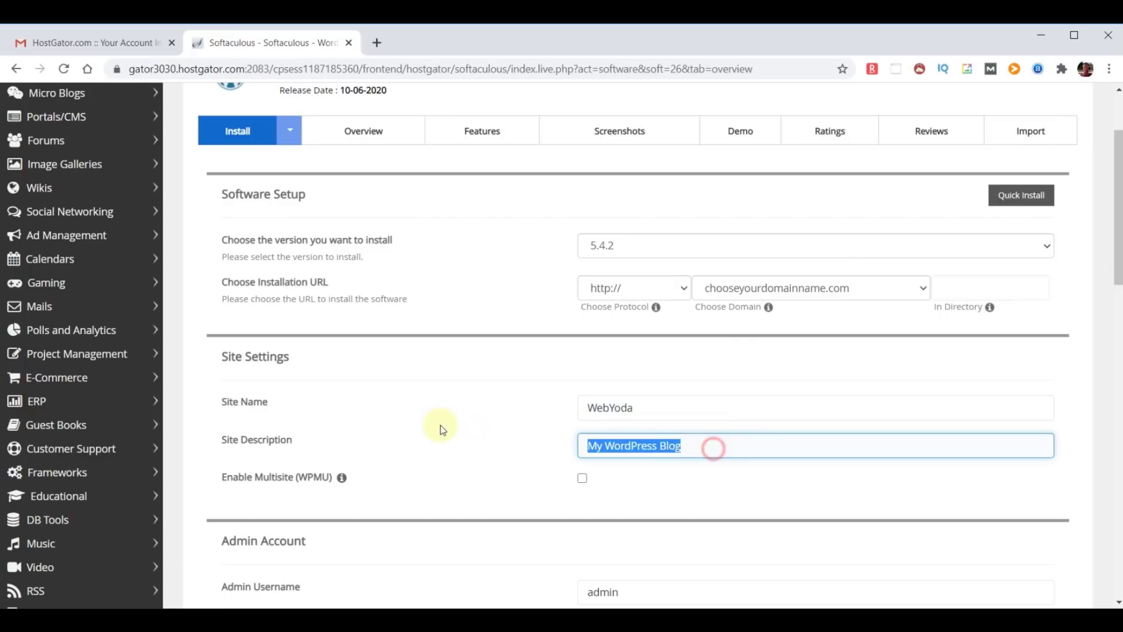
pyautogui.write('Free Online')
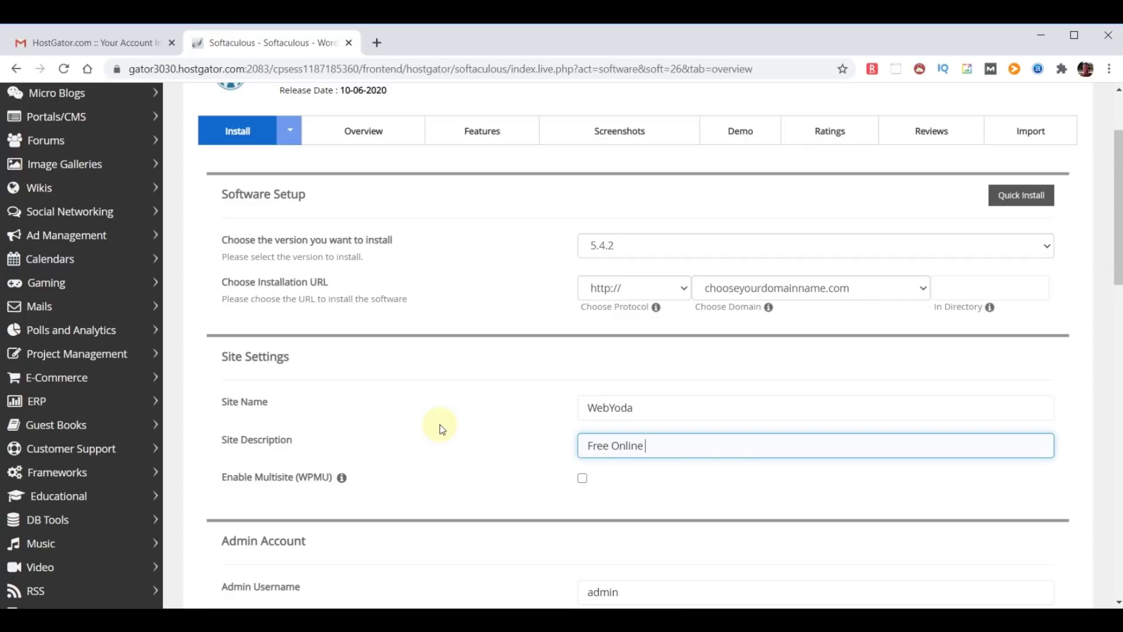
pyautogui.write(' Courses')
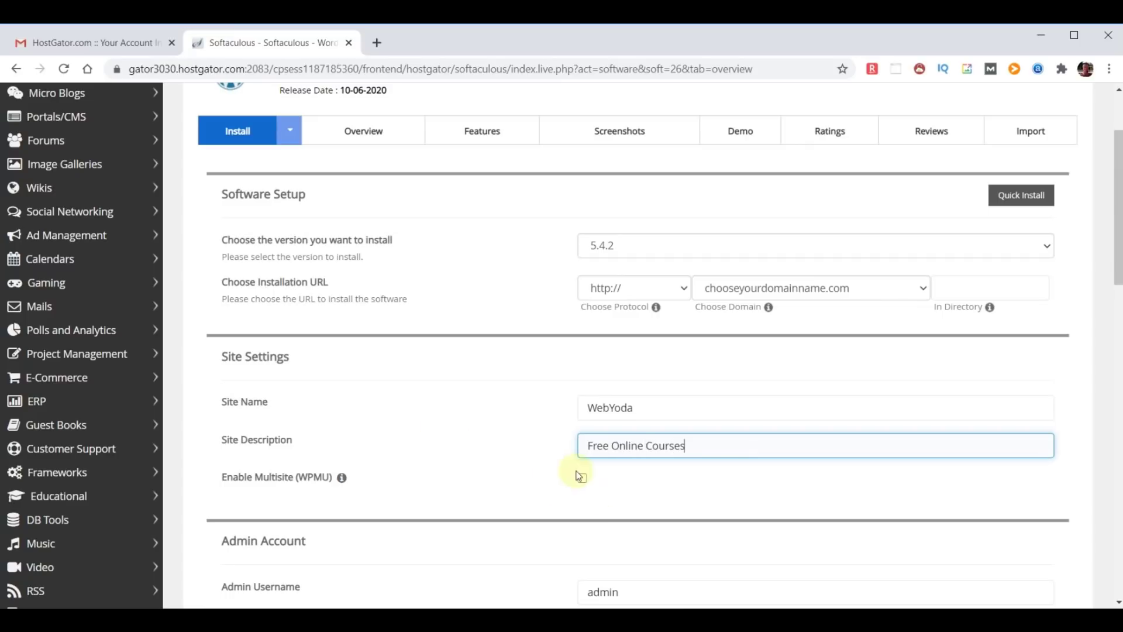
pyautogui.scroll(-3, 747, 476)
# Set the admin username to yodauser and paste in a strong, masked admin password.
pyautogui.scroll(-3, 753, 474)
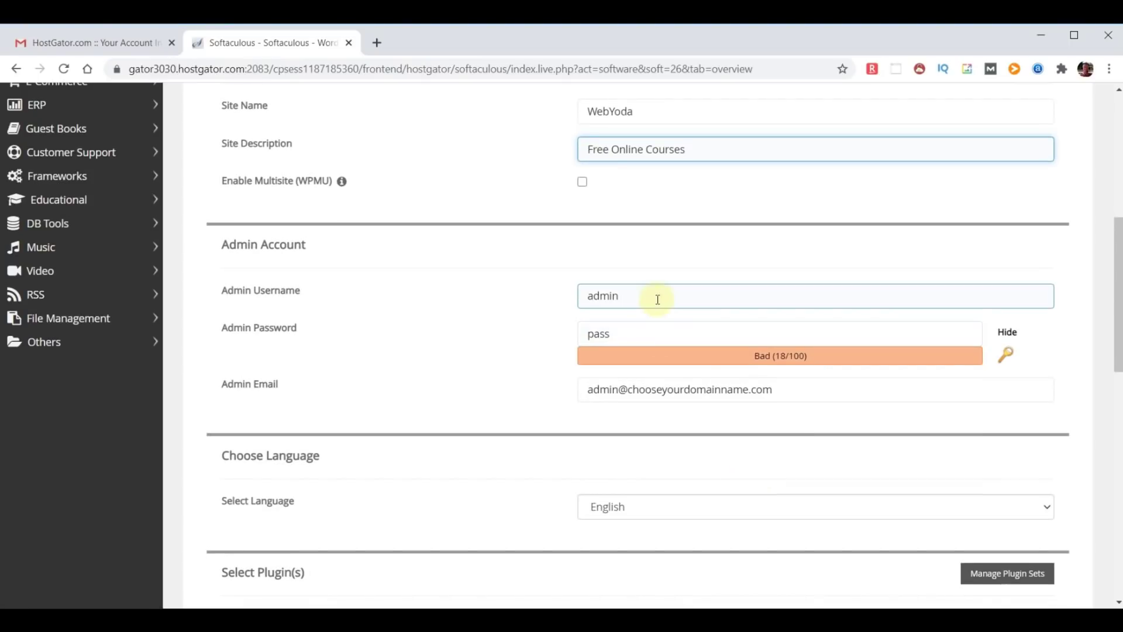
pyautogui.click(657, 296)
pyautogui.doubleClick(657, 297)
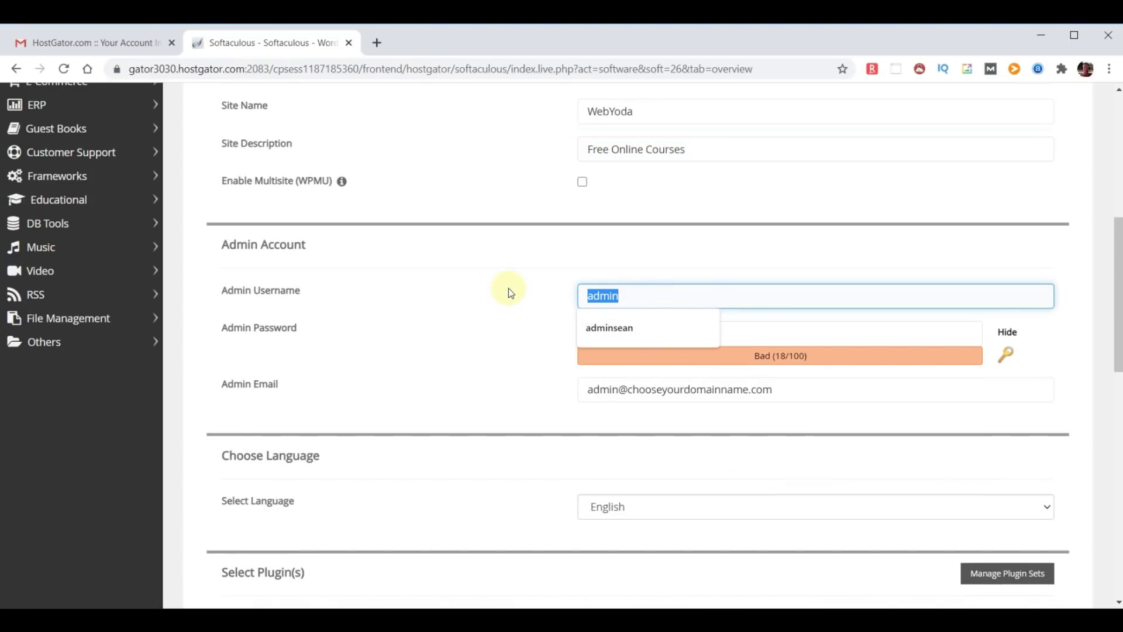
pyautogui.write('yodauser')
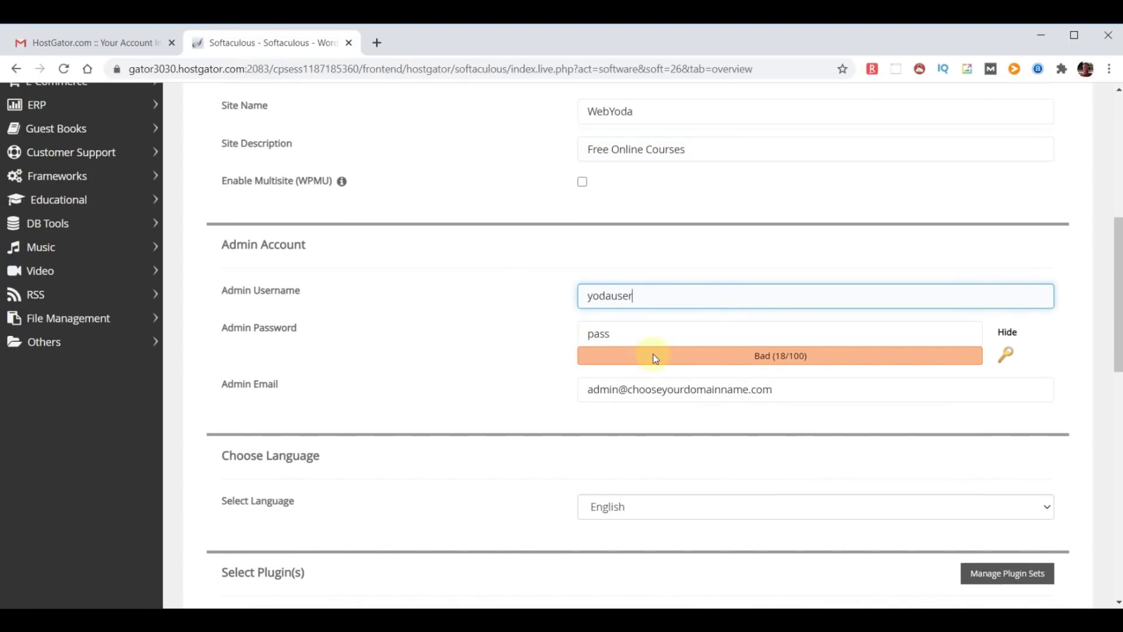
pyautogui.click(1007, 333)
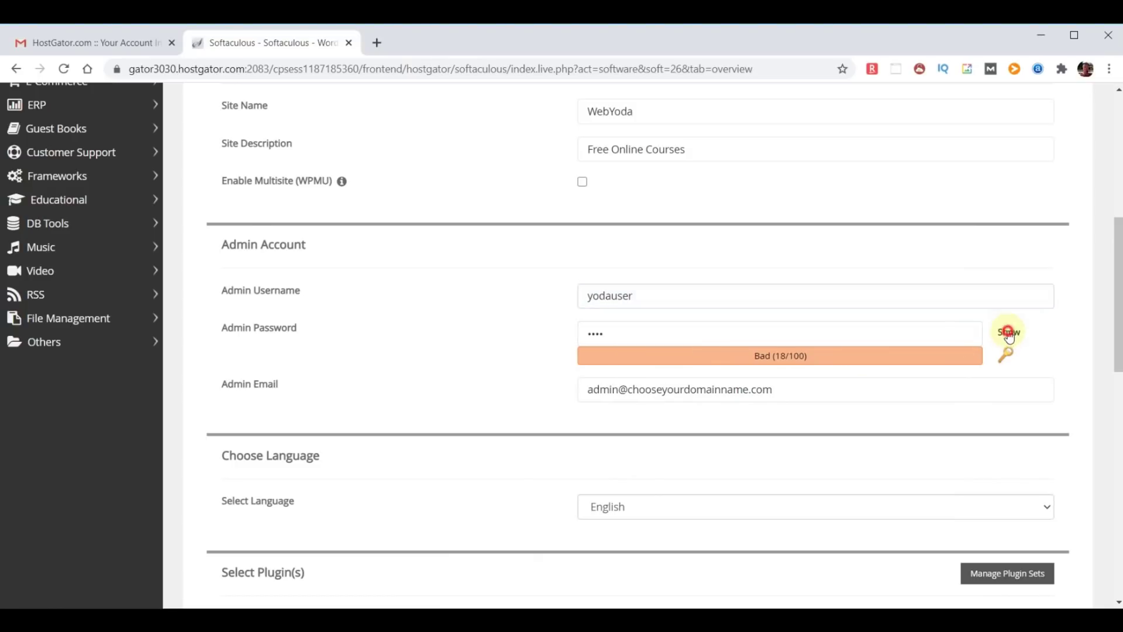
pyautogui.doubleClick(620, 333)
pyautogui.hotkey('ctrl', 'v')
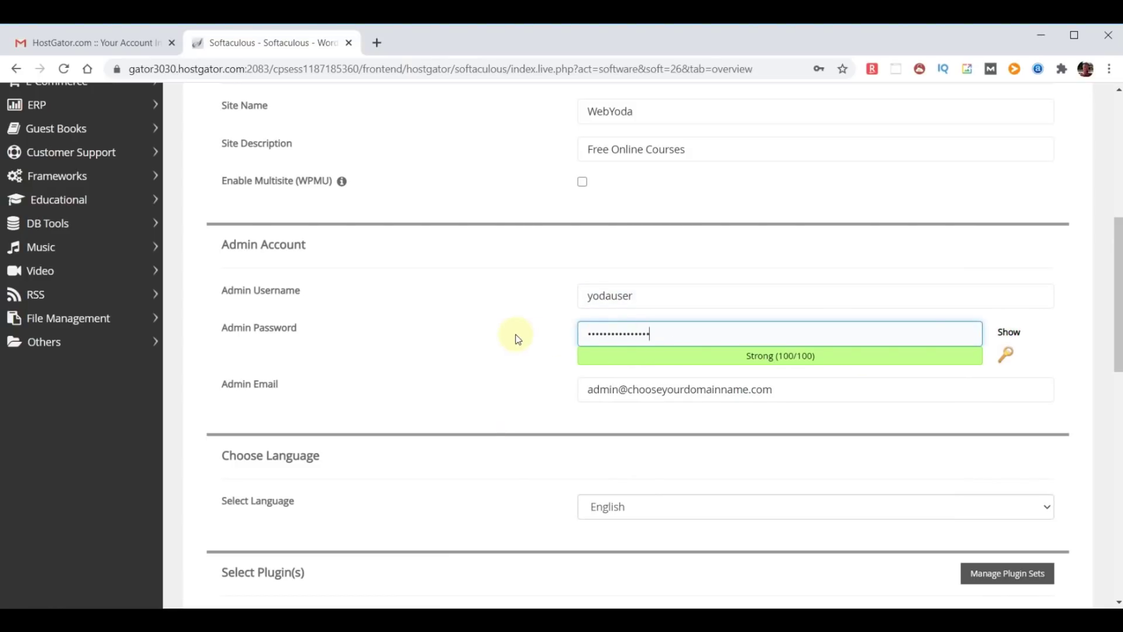
pyautogui.click(517, 339)
pyautogui.moveTo(221, 383); pyautogui.dragTo(353, 385)
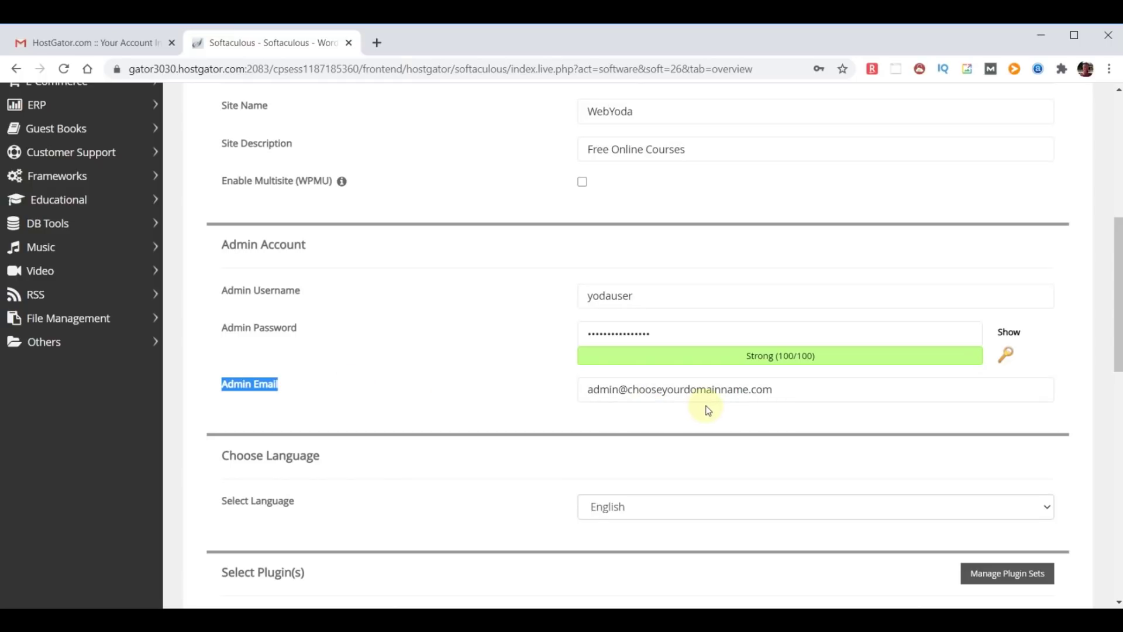
# Replace the default Admin Email with the site's own address.
pyautogui.click(682, 421)
pyautogui.moveTo(813, 393); pyautogui.dragTo(325, 376)
pyautogui.hotkey('ctrl', 'v')
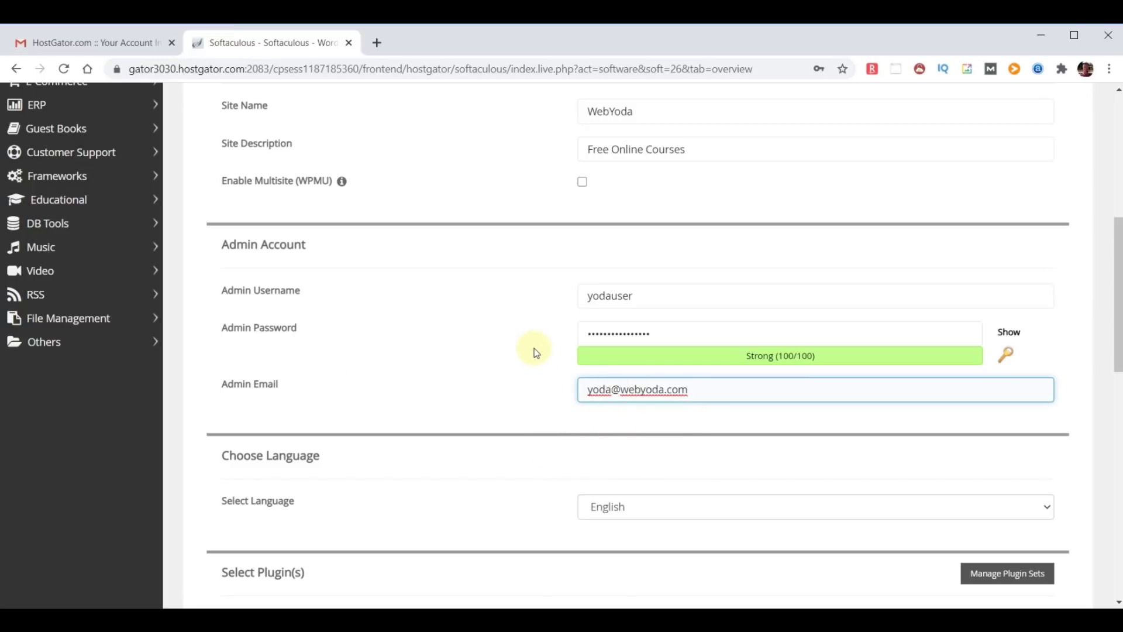
# Paste the admin address into 'Email installation details to' and run the WordPress install.
pyautogui.scroll(-2, 533, 350)
pyautogui.scroll(-2, 825, 430)
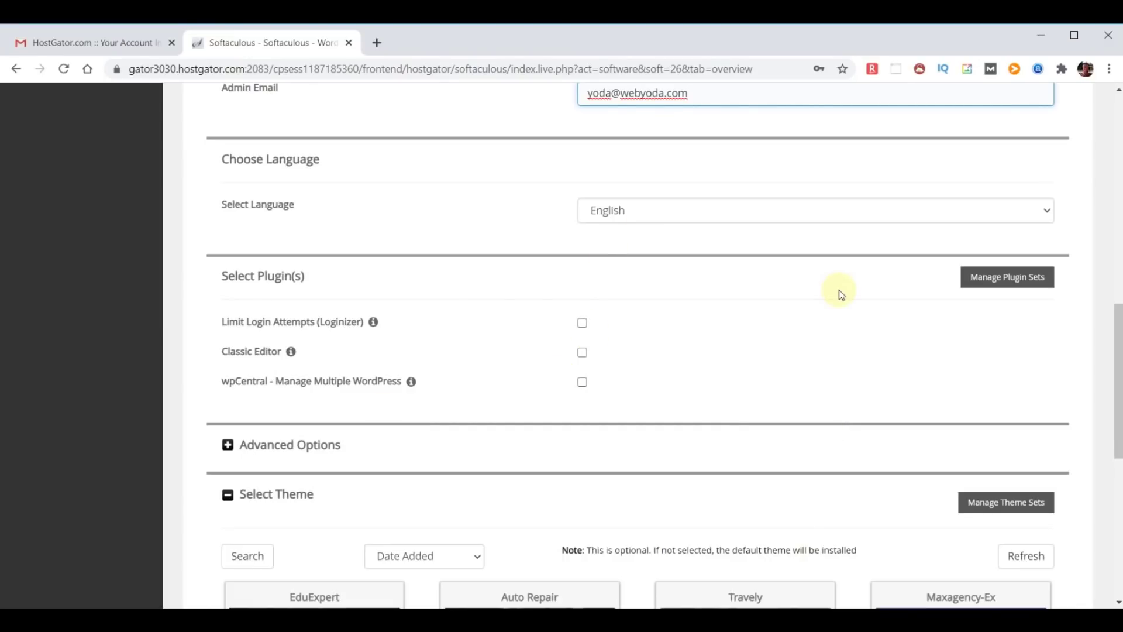
pyautogui.scroll(-2, 840, 292)
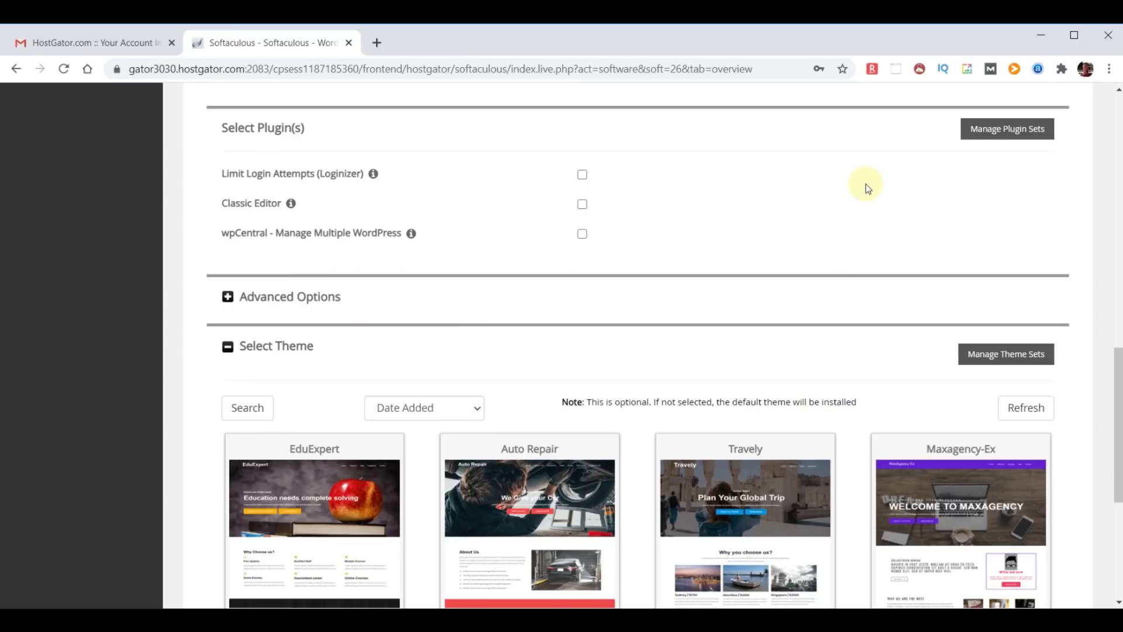
pyautogui.scroll(-3, 866, 184)
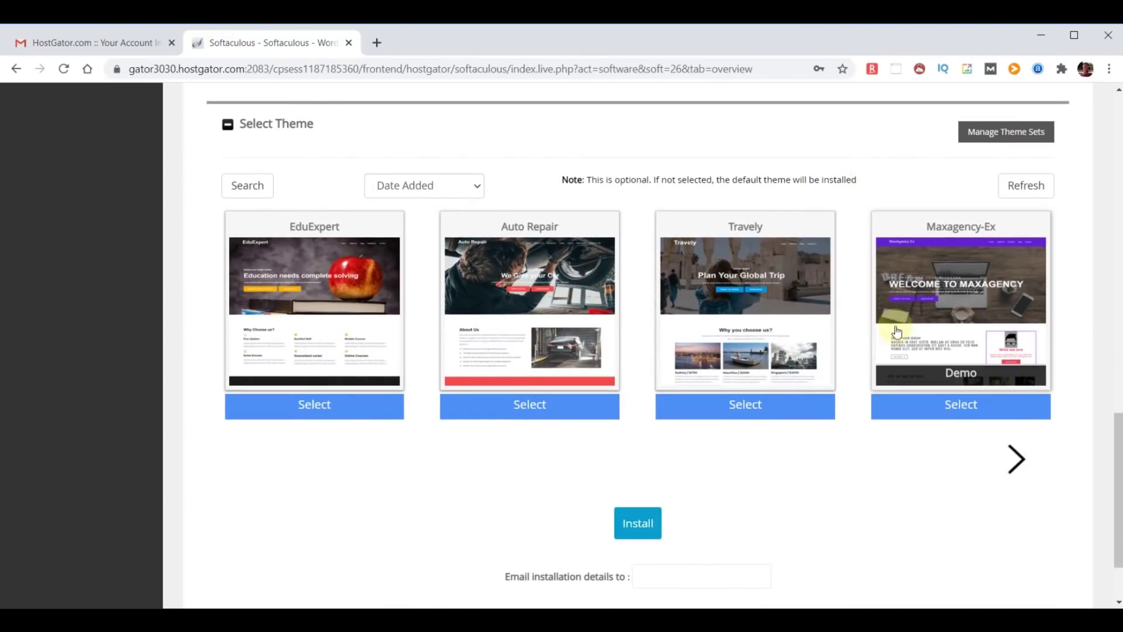
pyautogui.scroll(-2, 964, 407)
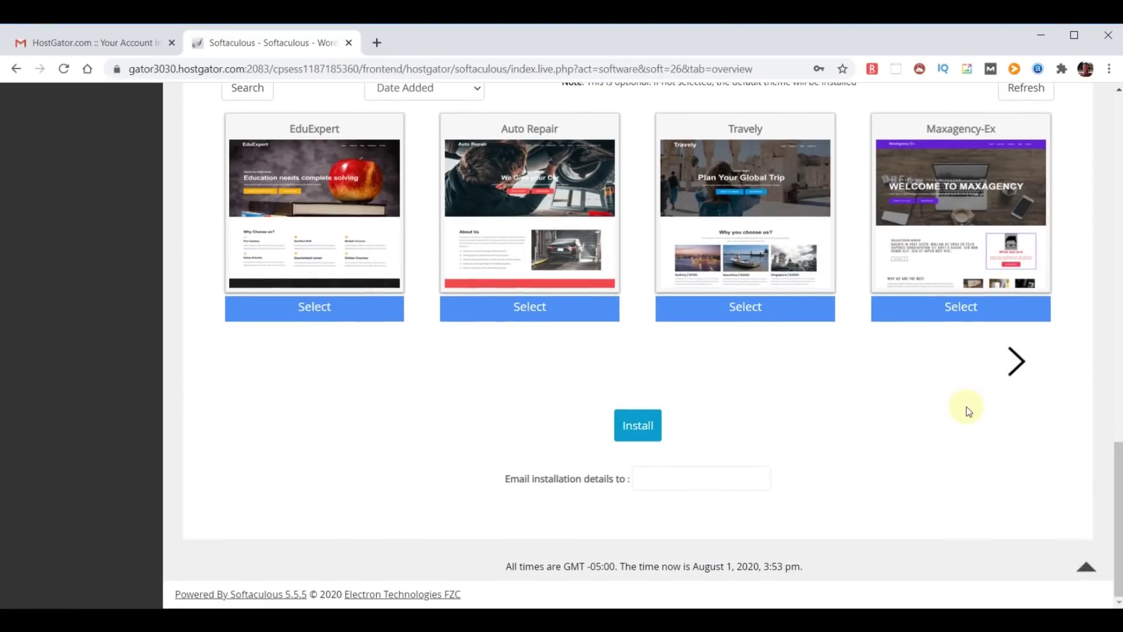
pyautogui.click(672, 477)
pyautogui.hotkey('ctrl', 'v')
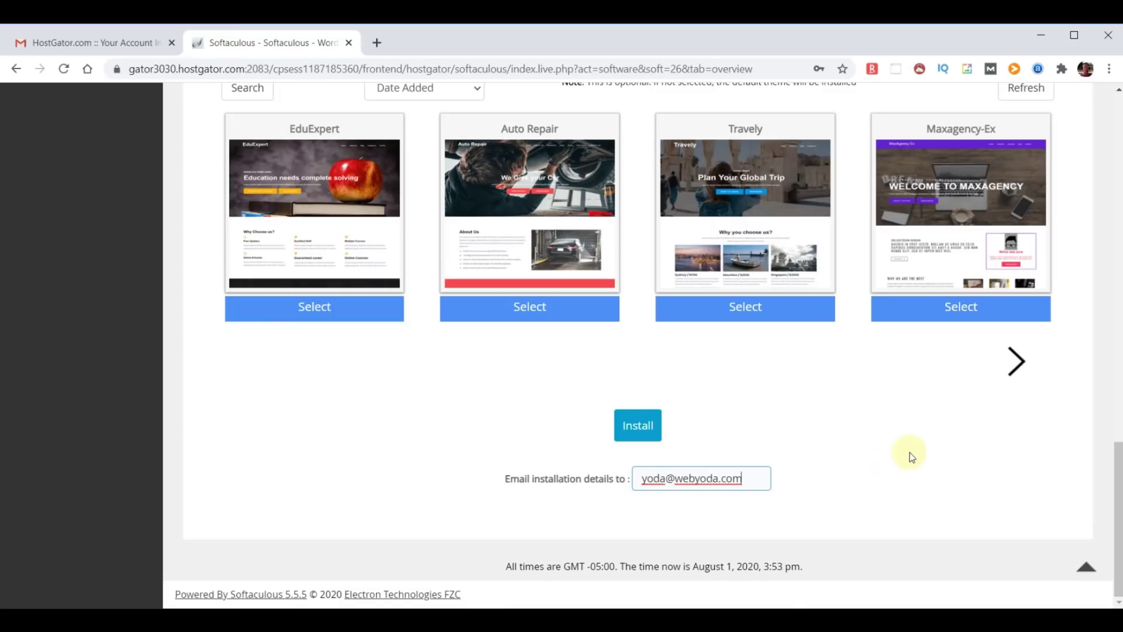
pyautogui.click(657, 429)
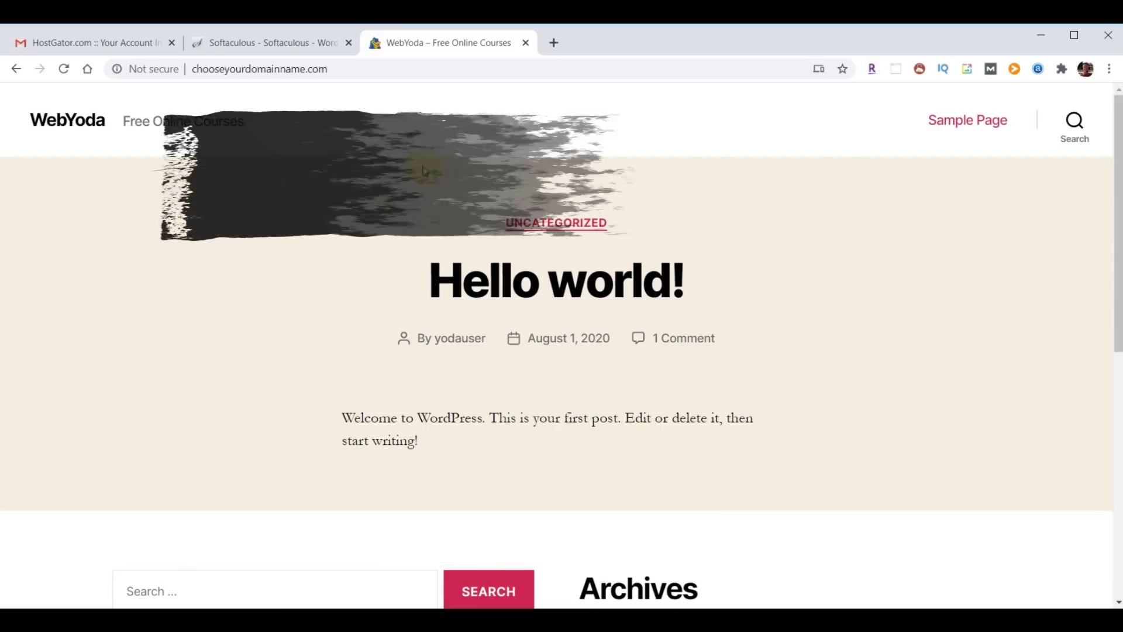
# Load the site's /wp-admin login page.
pyautogui.click(368, 68)
pyautogui.click(368, 69)
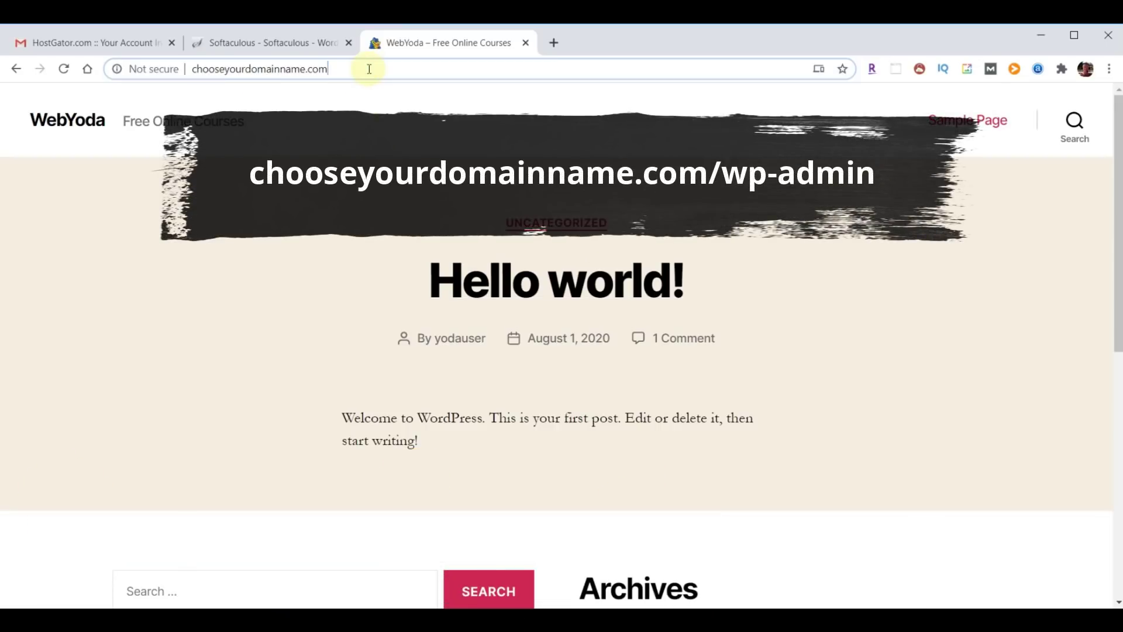
pyautogui.write('/wp-adm')
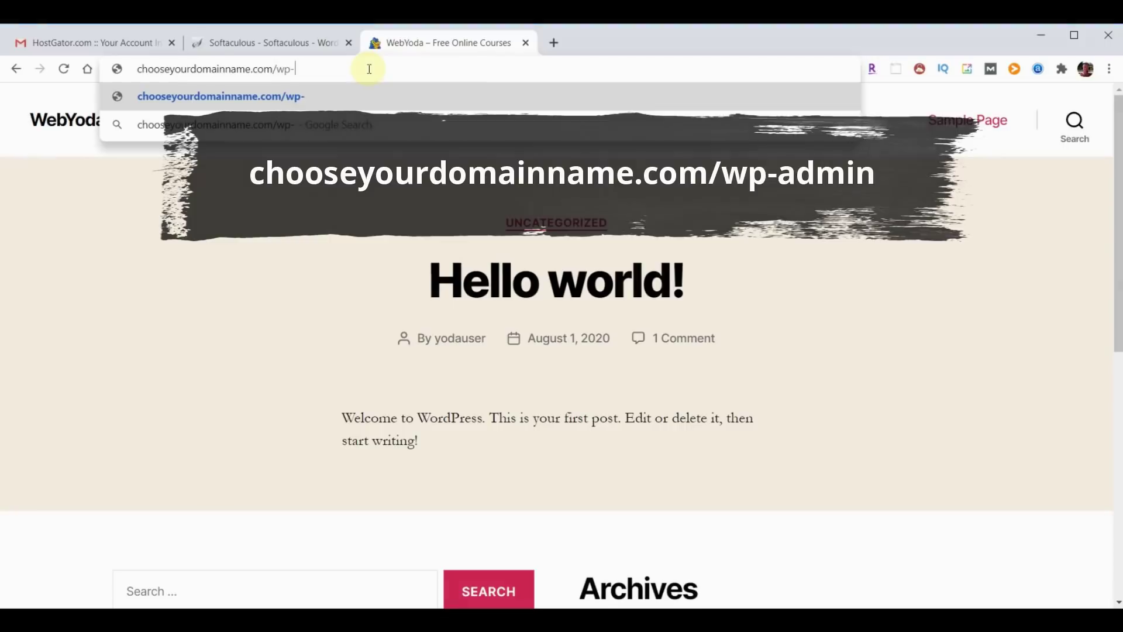
pyautogui.write('in')
pyautogui.press('Return')
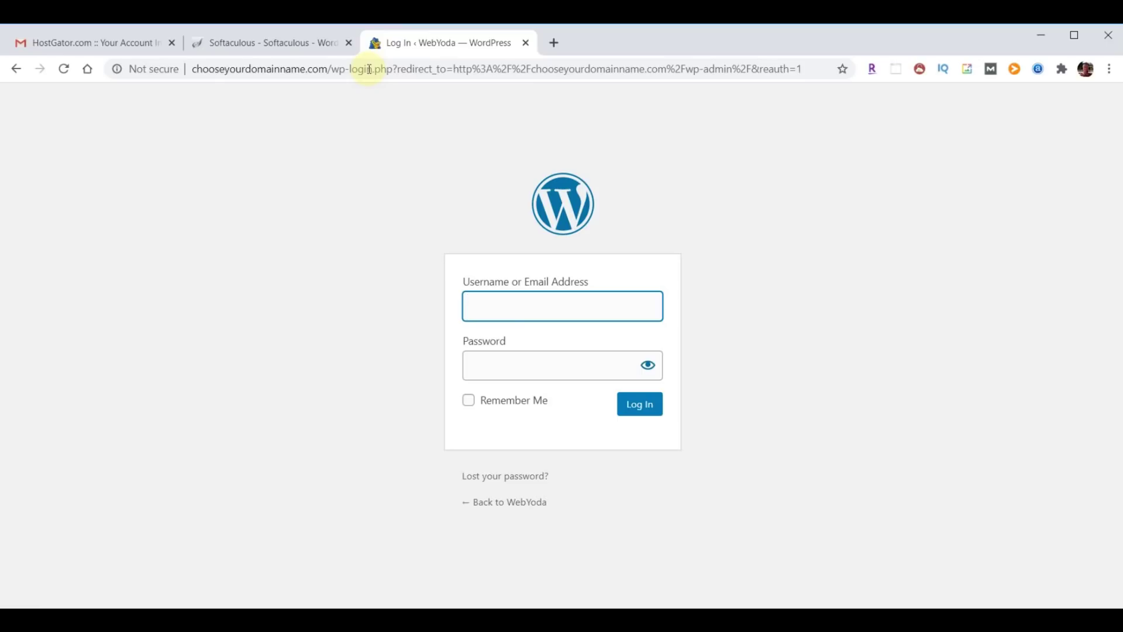
# Log in as yodauser using the pasted admin password.
pyautogui.write('yodauser')
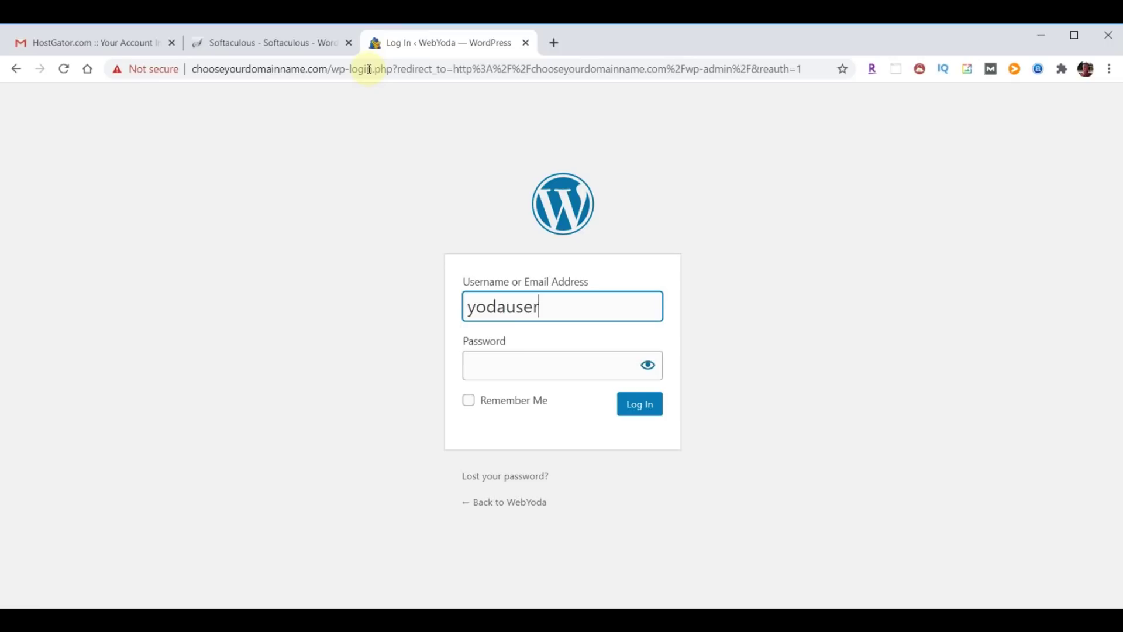
pyautogui.press('Tab')
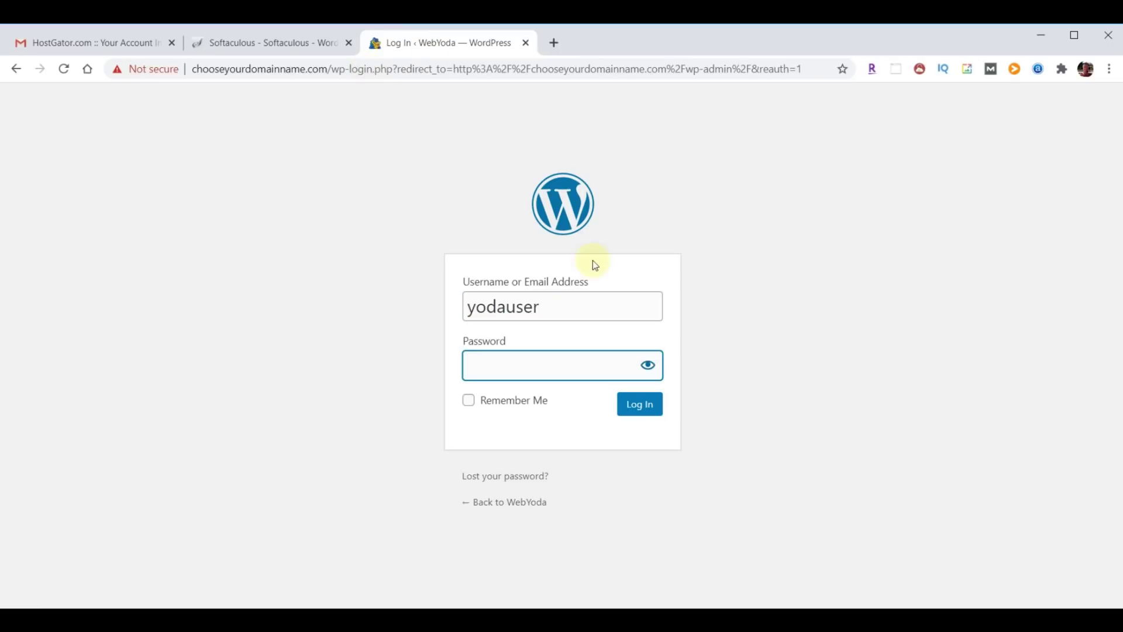
pyautogui.hotkey('ctrl', 'v')
pyautogui.click(643, 408)
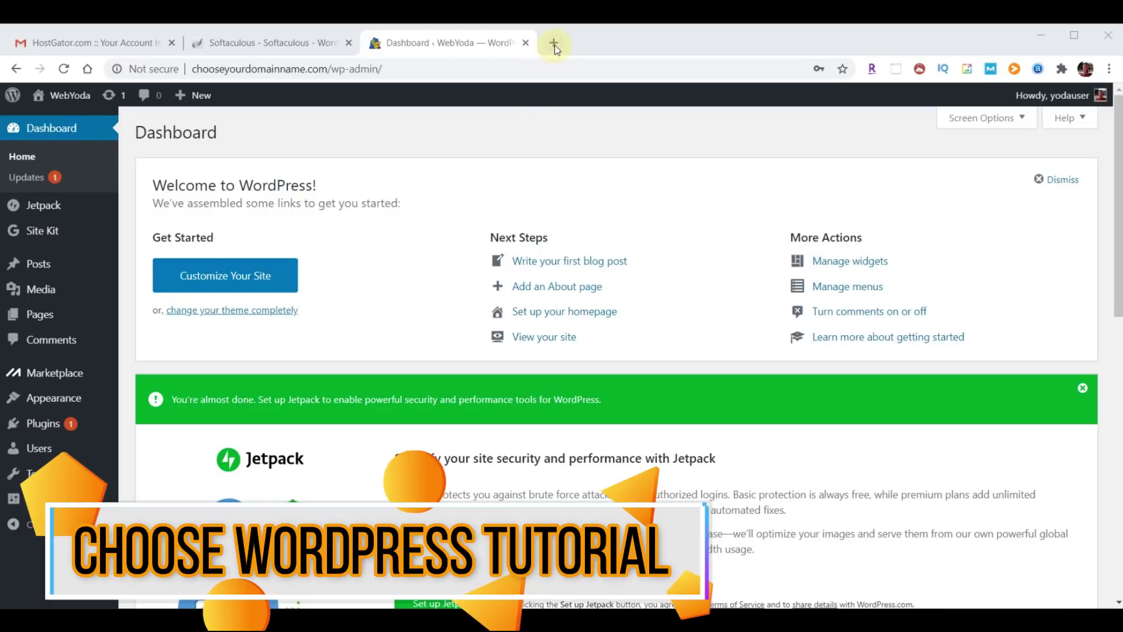
# Load webyoda.com/continue in a new browser tab.
pyautogui.click(554, 42)
pyautogui.click(432, 67)
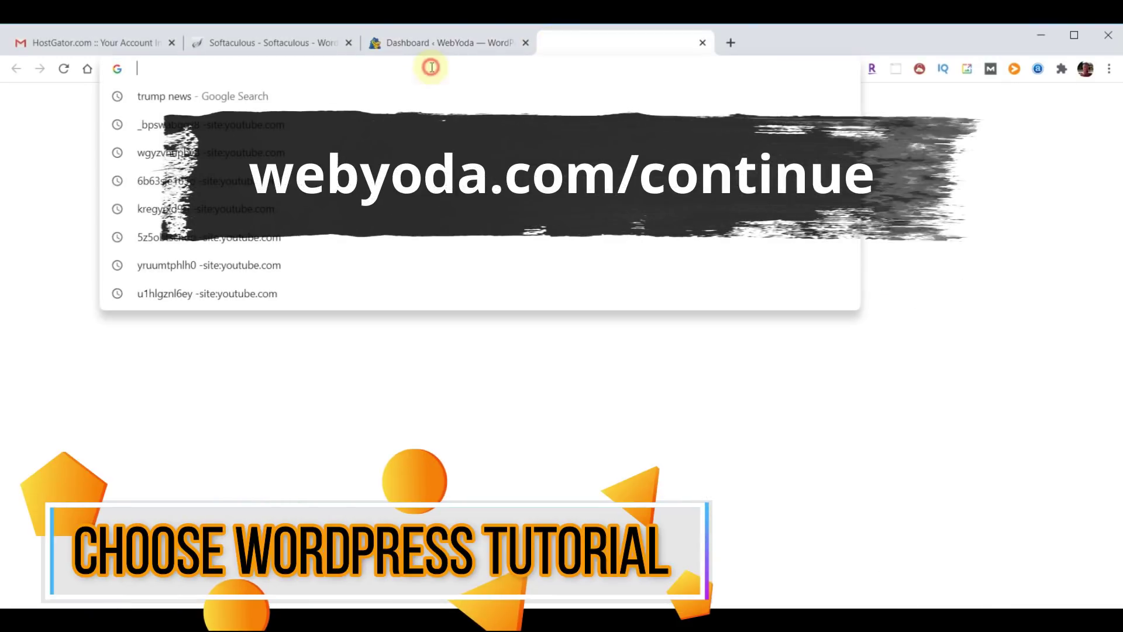
pyautogui.write('webyoda.com/continue')
pyautogui.press('Return')
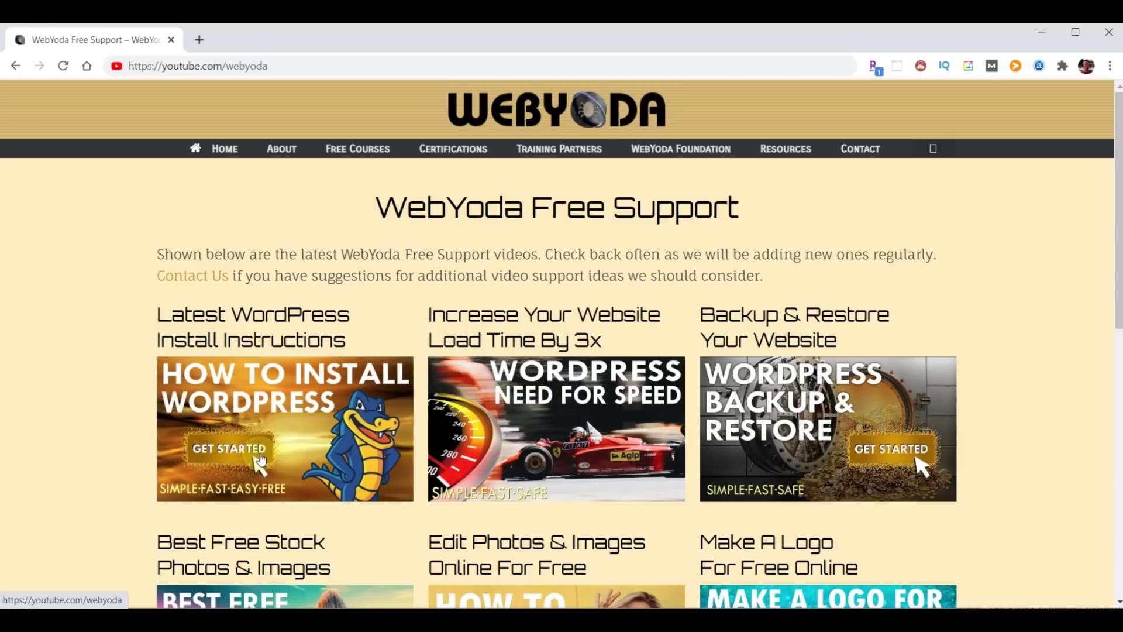
pyautogui.scroll(-4, 1030, 326)
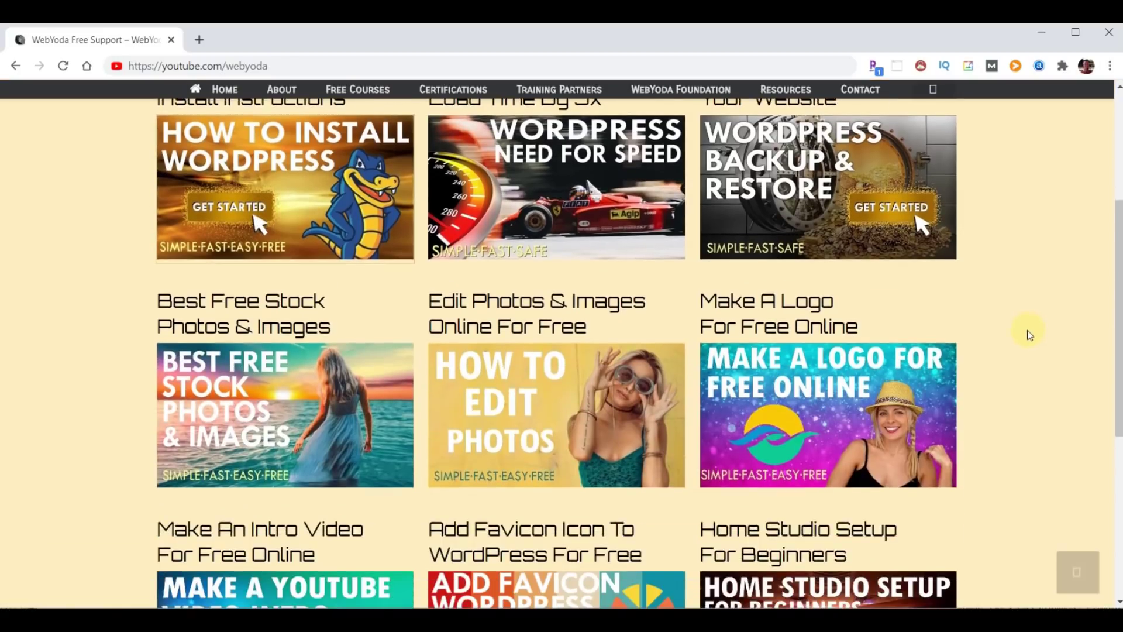
pyautogui.scroll(-4, 1028, 332)
pyautogui.scroll(3, 1028, 332)
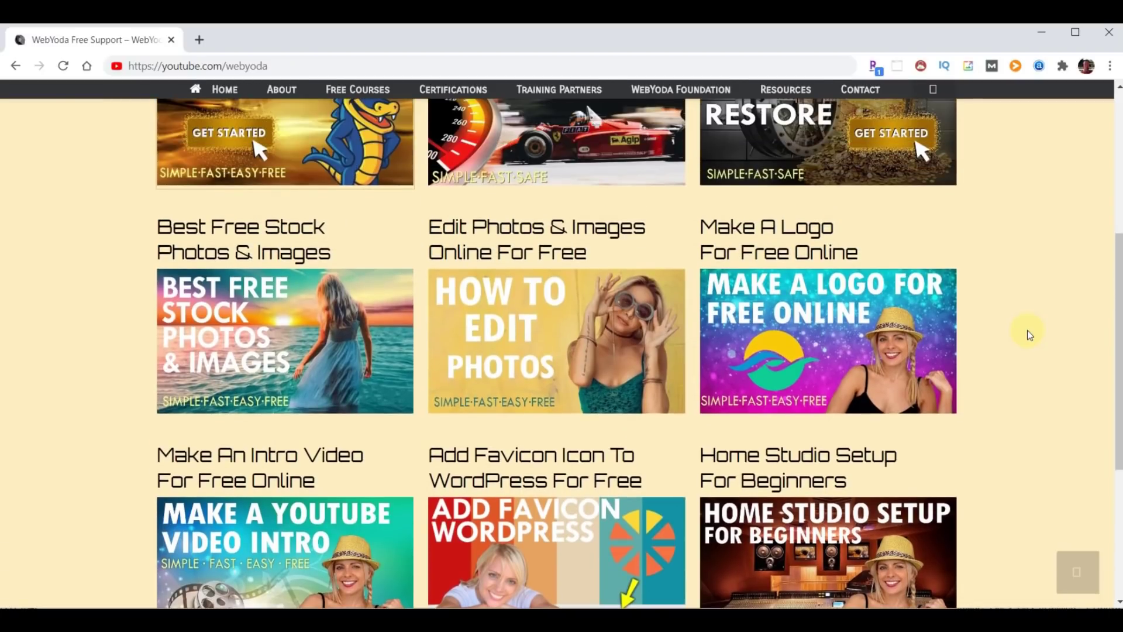
pyautogui.scroll(3, 1030, 334)
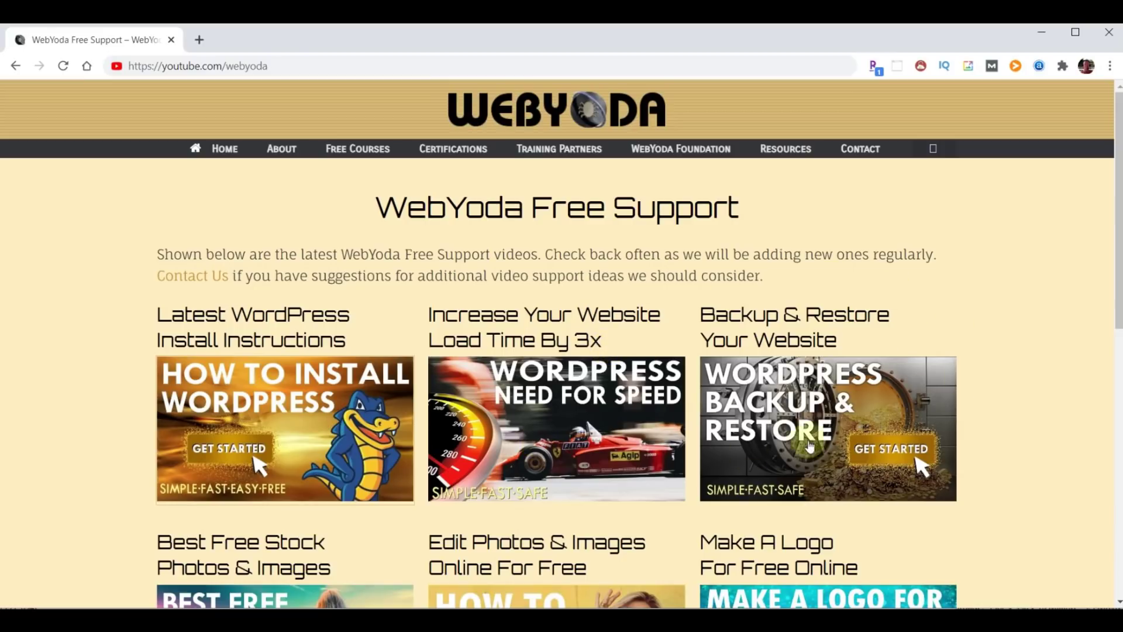
pyautogui.scroll(-4, 620, 436)
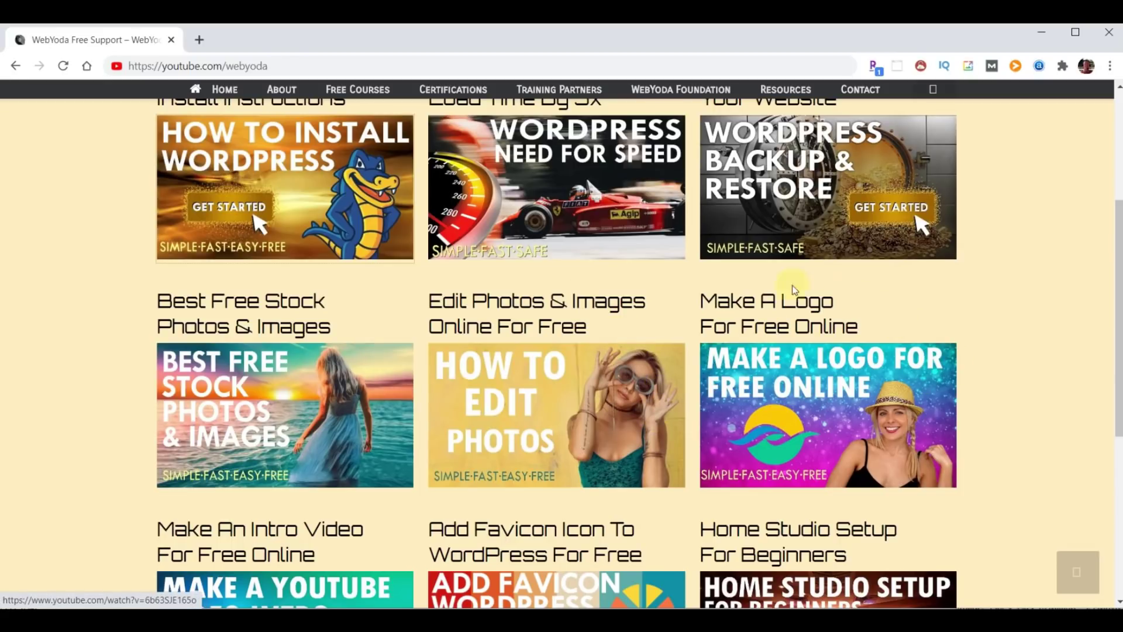
pyautogui.scroll(-4, 1027, 368)
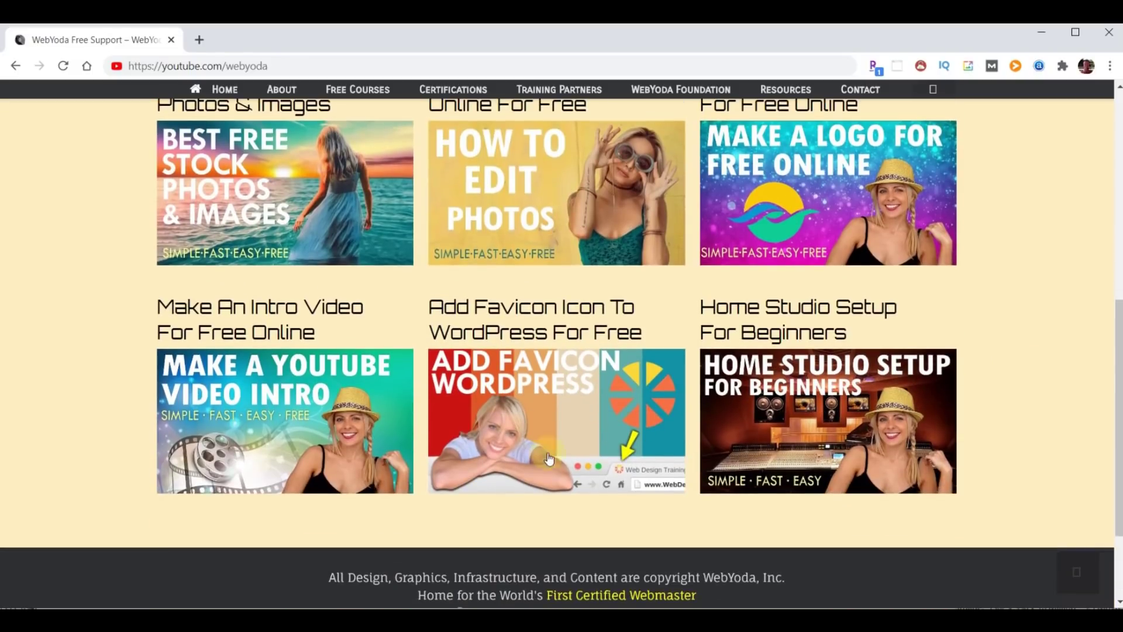